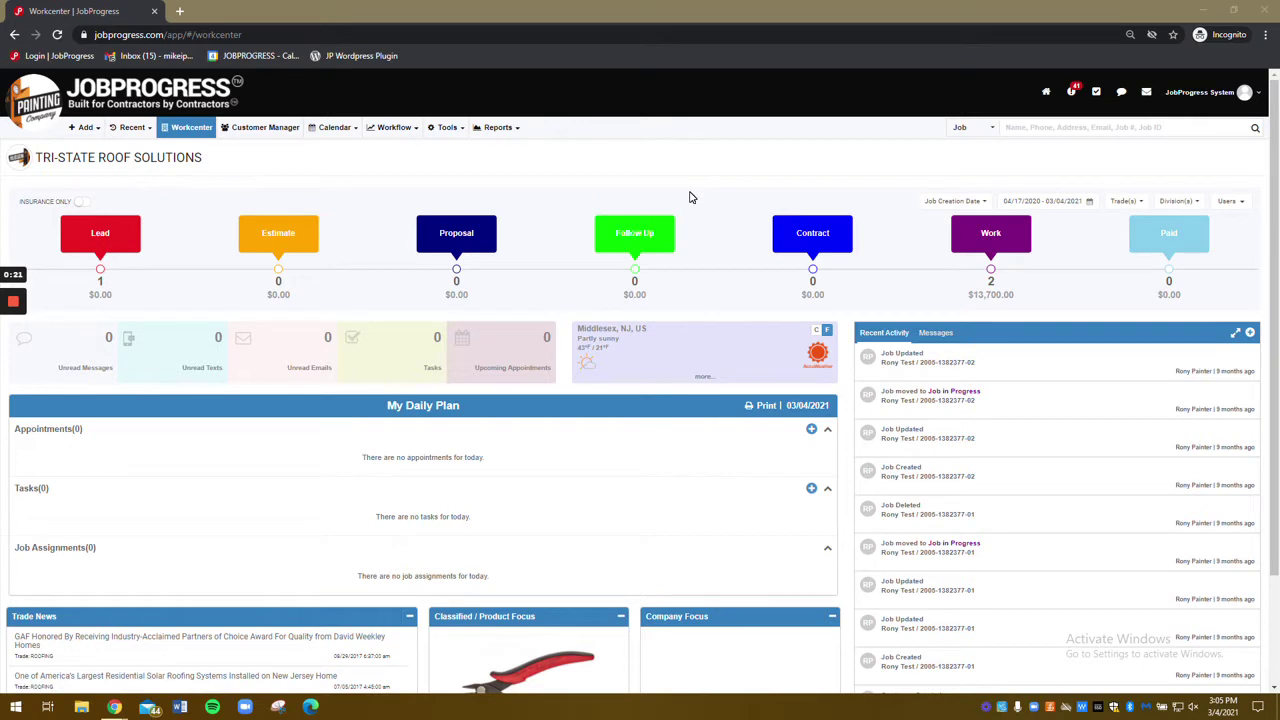
- Go to Settings from the account menu and open System Settings > Workflow
{"action": "left_click", "coordinate": [1244, 93]}
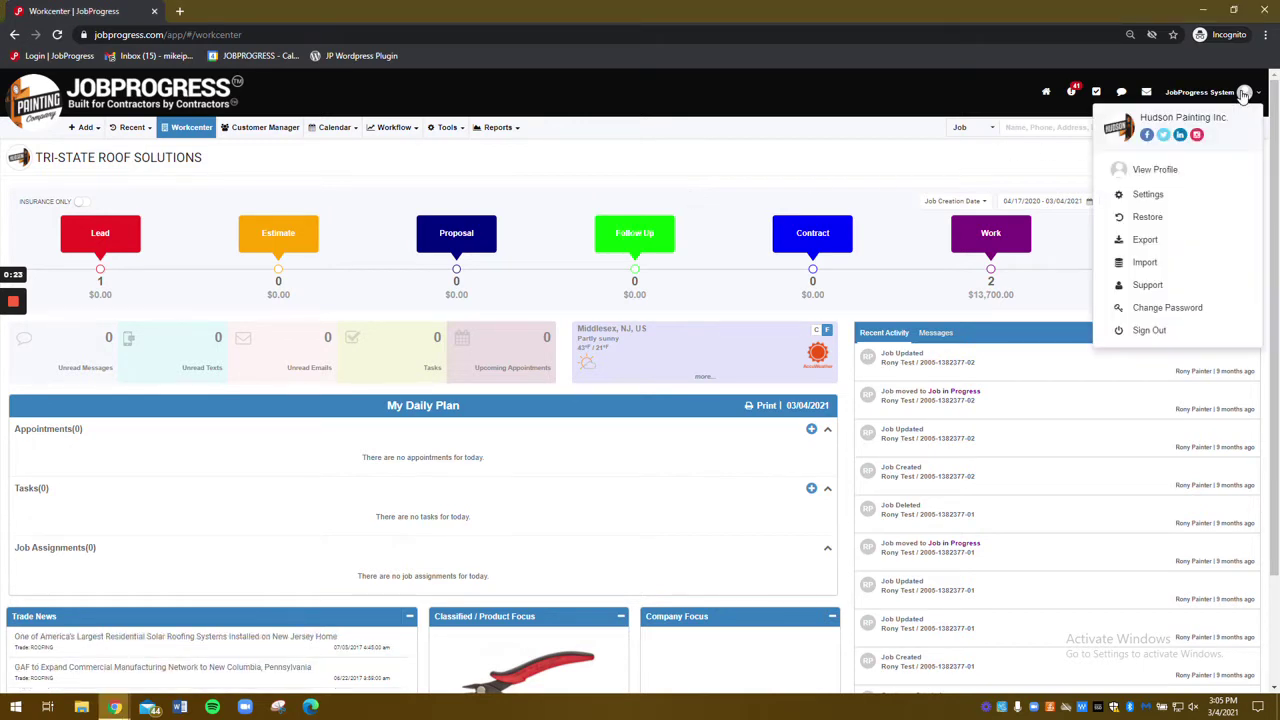
{"action": "left_click", "coordinate": [1150, 194]}
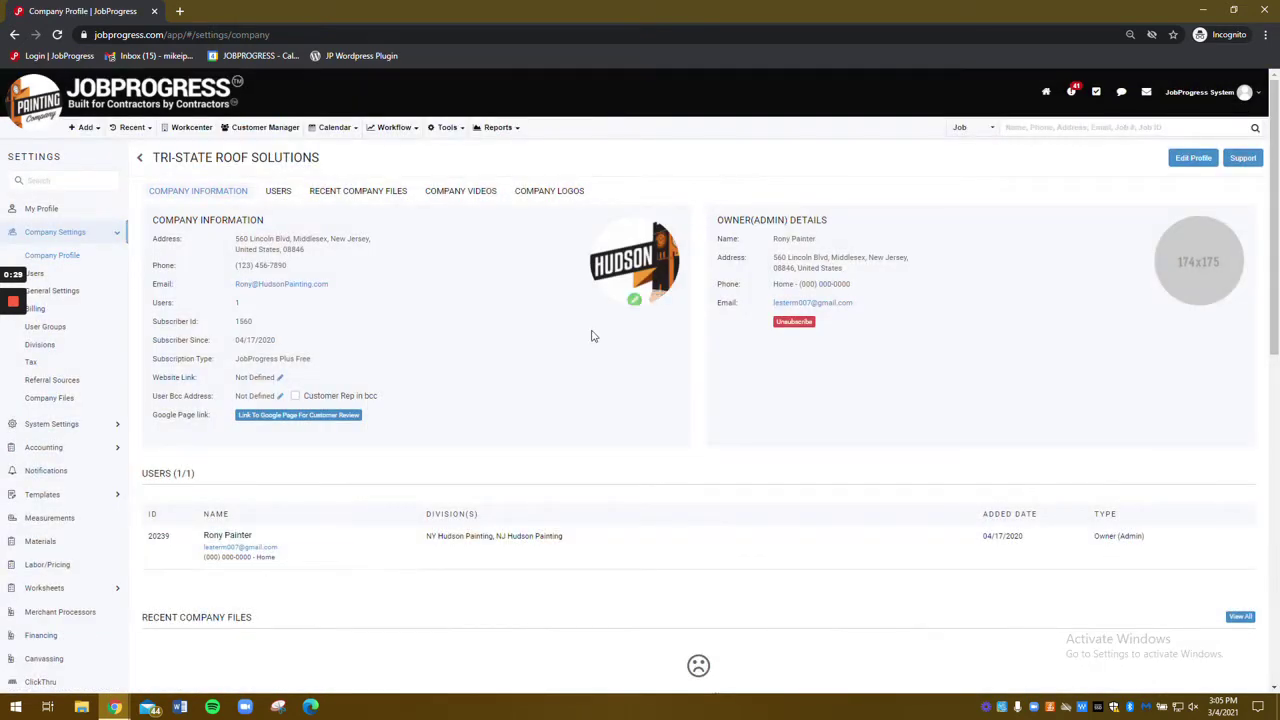
{"action": "mouse_move", "coordinate": [86, 426]}
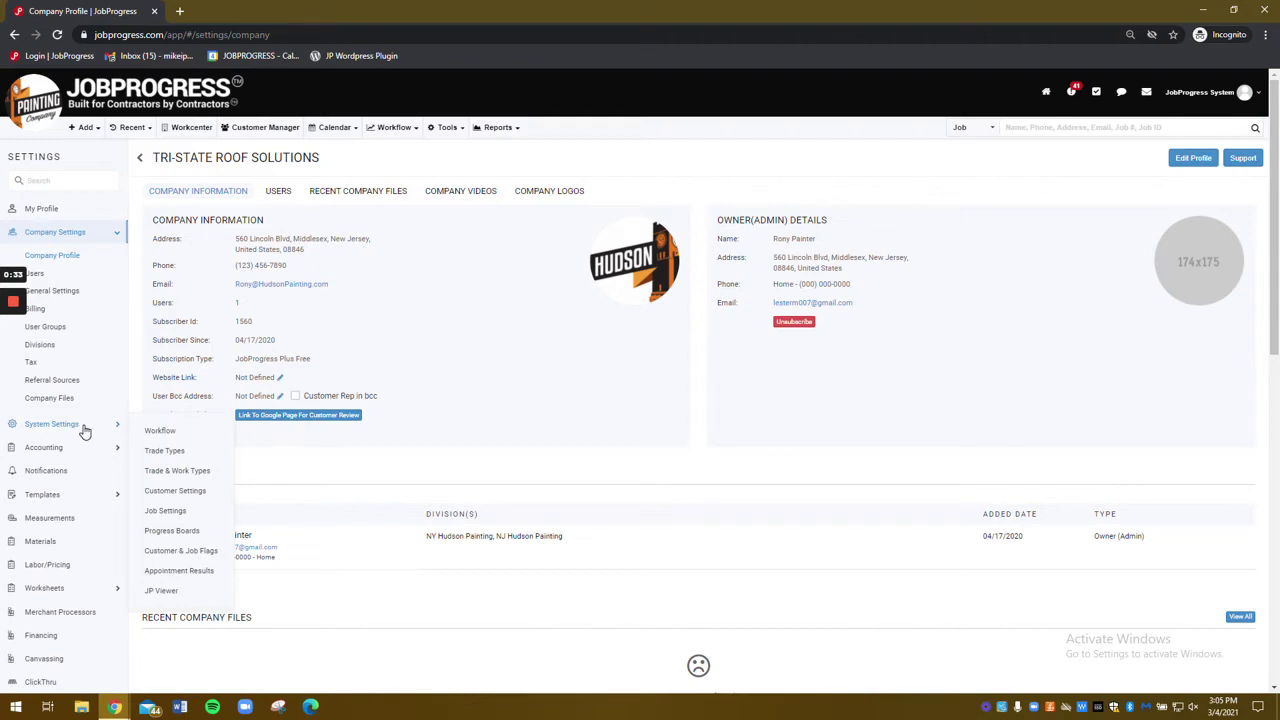
{"action": "left_click", "coordinate": [161, 432]}
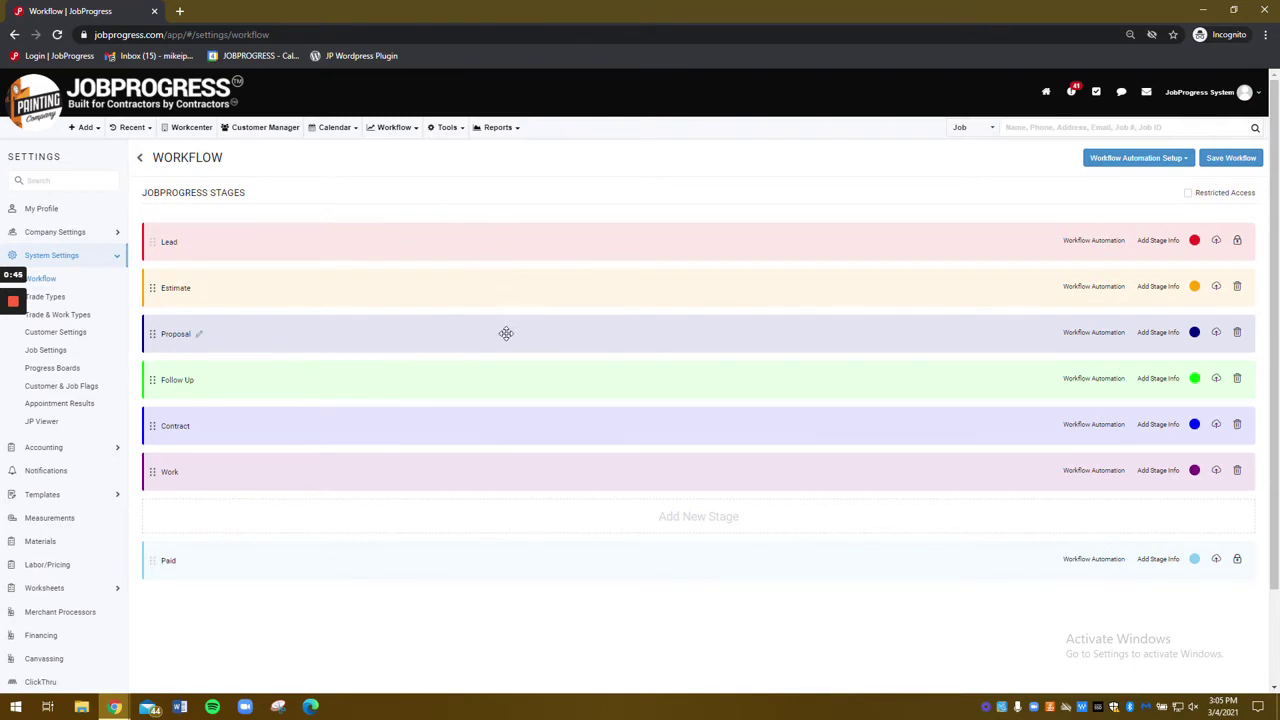
- Rename the Estimate stage to 'Appointment Set'
{"action": "left_click", "coordinate": [202, 291]}
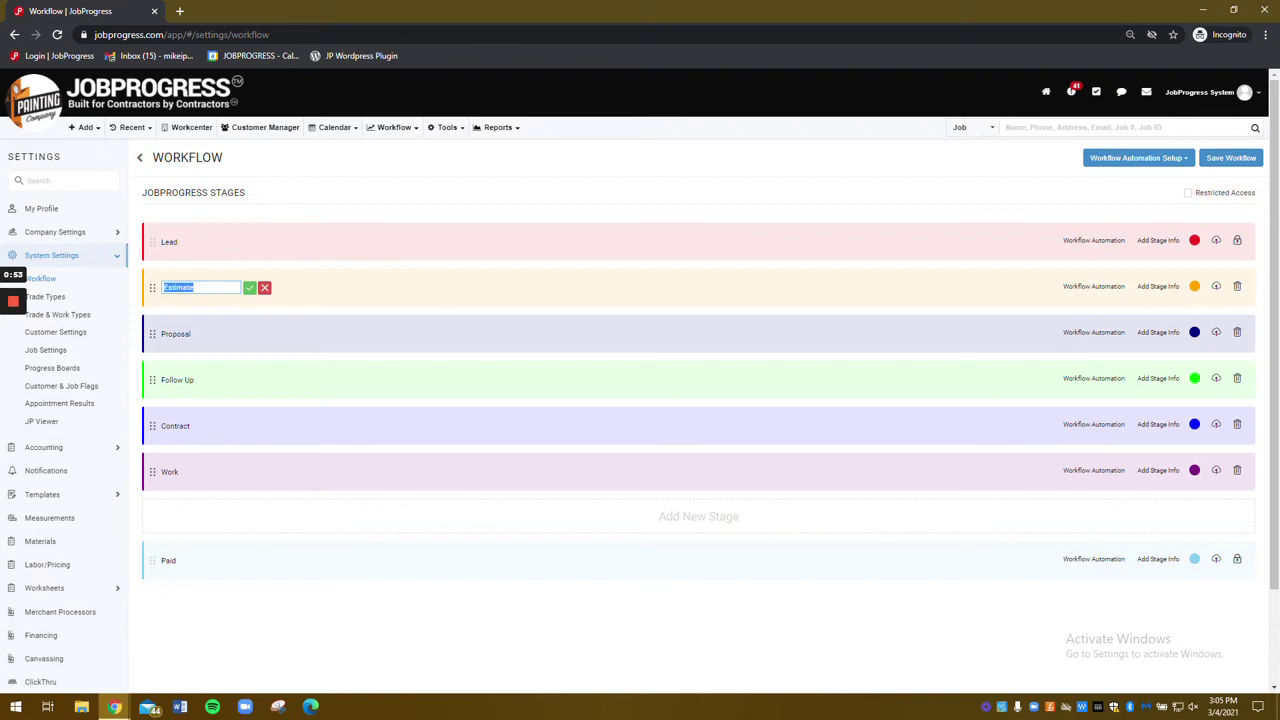
{"action": "type", "text": "Appointment Set"}
{"action": "left_click", "coordinate": [250, 287]}
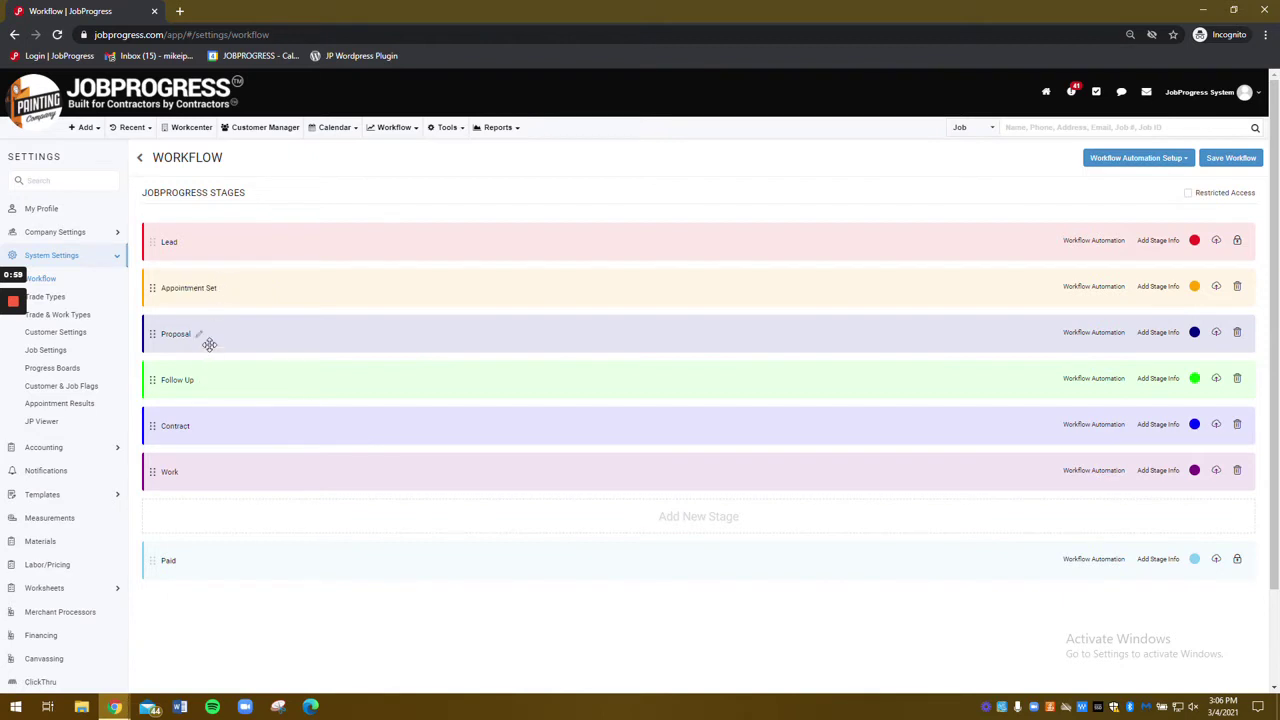
- Rename the Contract stage to 'Job Awarded'
{"action": "left_click", "coordinate": [200, 426]}
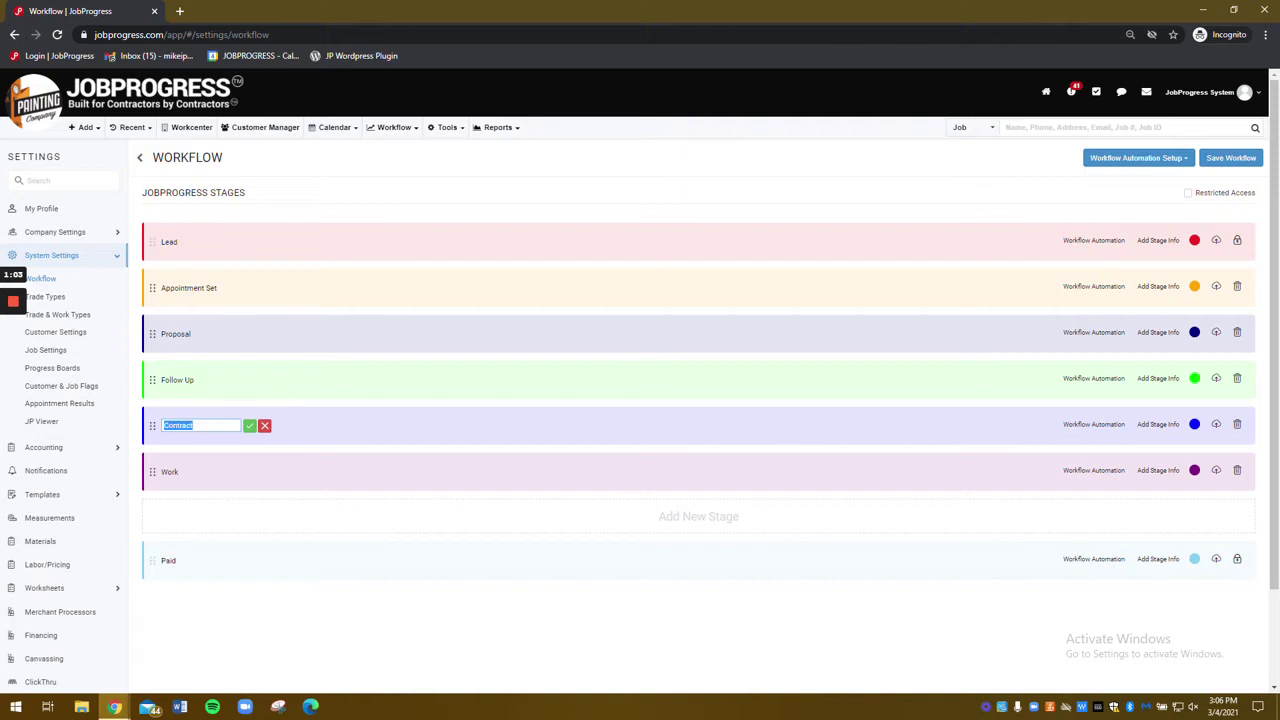
{"action": "type", "text": "Job Awarded"}
{"action": "left_click", "coordinate": [250, 426]}
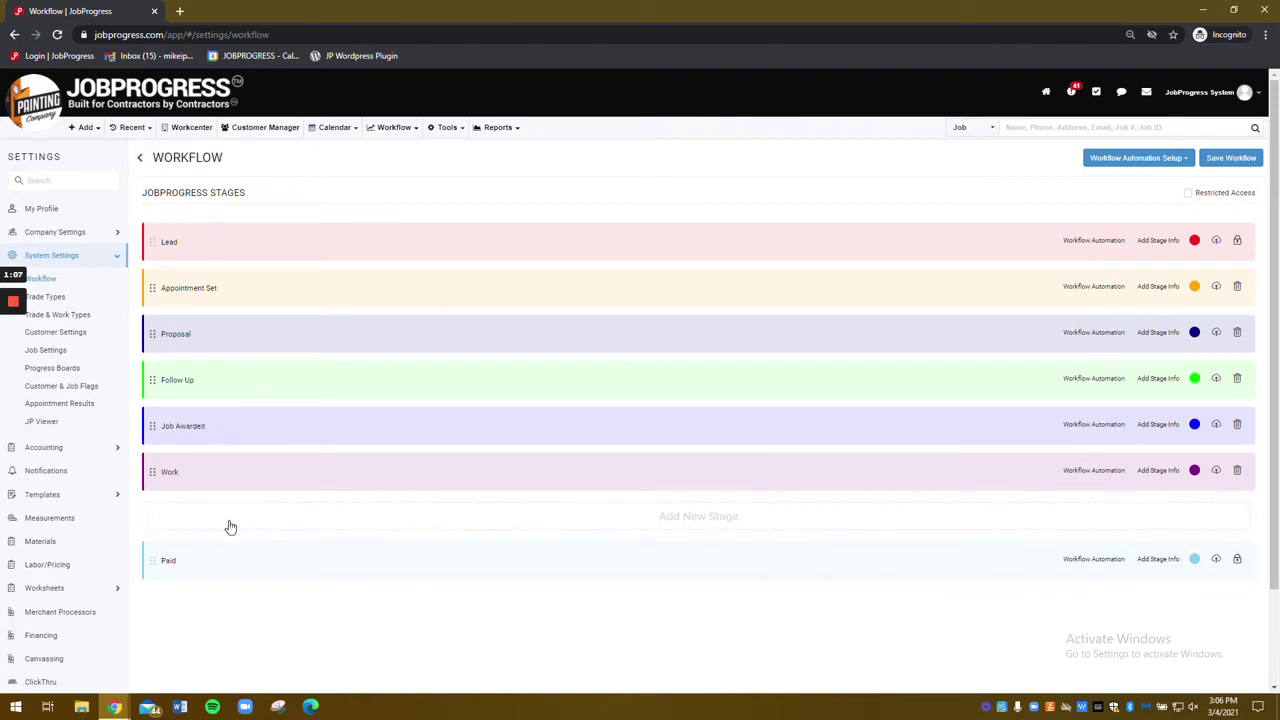
- Add a new stage named 'Pre-Production' between Job Awarded and Work
{"action": "left_click", "coordinate": [232, 521]}
{"action": "left_click_drag", "start_coordinate": [240, 520], "coordinate": [224, 477]}
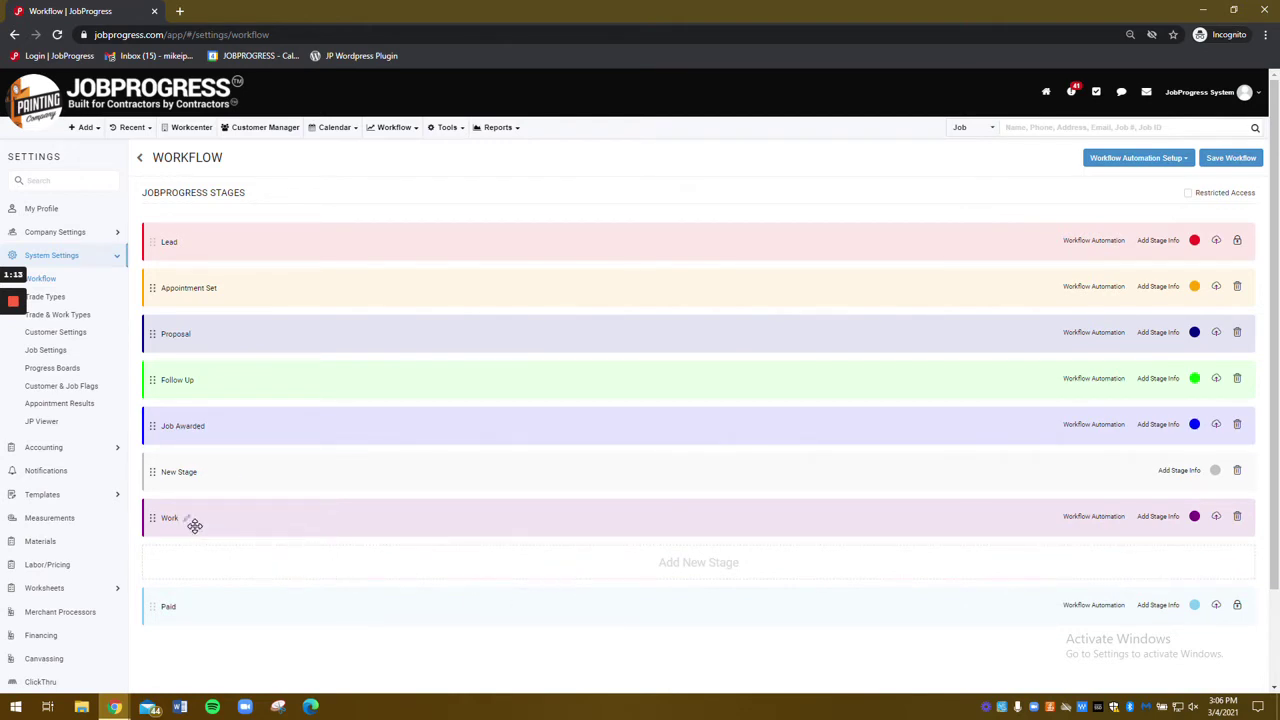
{"action": "mouse_move", "coordinate": [162, 466]}
{"action": "left_mouse_down"}
{"action": "mouse_move", "coordinate": [170, 526]}
{"action": "mouse_move", "coordinate": [167, 457]}
{"action": "left_mouse_up"}
{"action": "left_click", "coordinate": [205, 471]}
{"action": "key", "text": "ctrl+a"}
{"action": "type", "text": "Pr"}
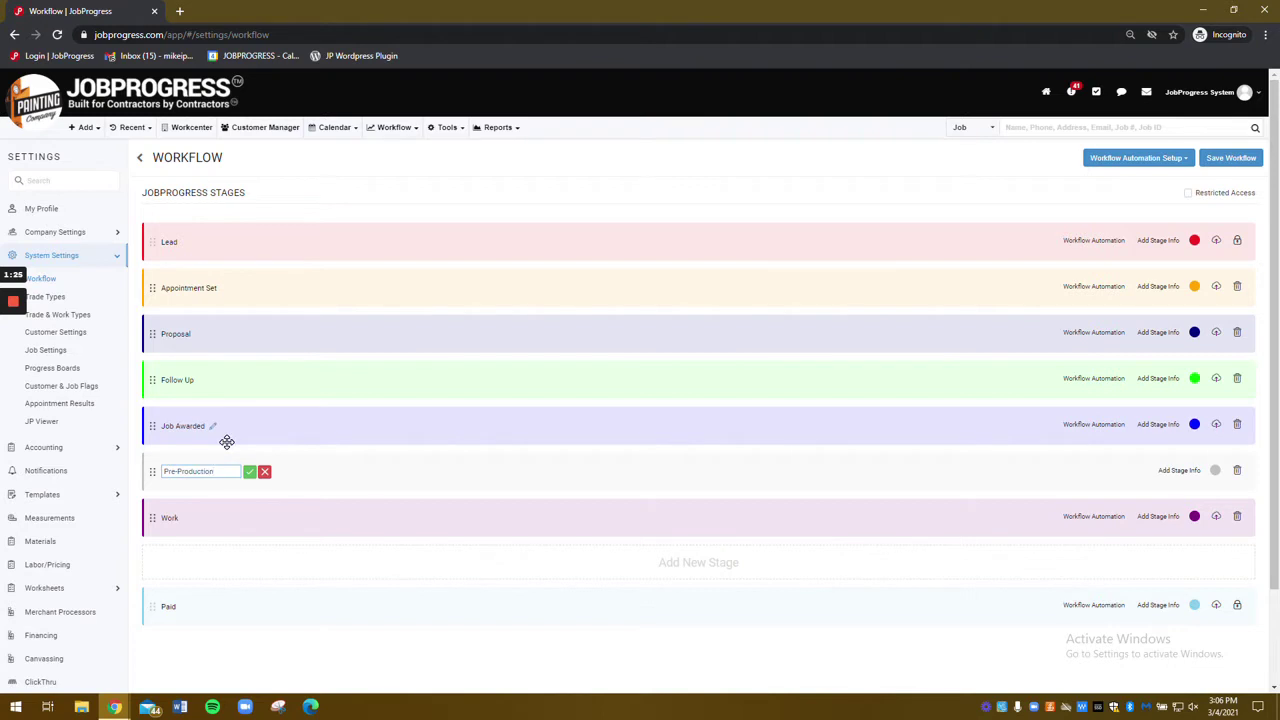
{"action": "type", "text": "e-Production"}
{"action": "left_click", "coordinate": [249, 471]}
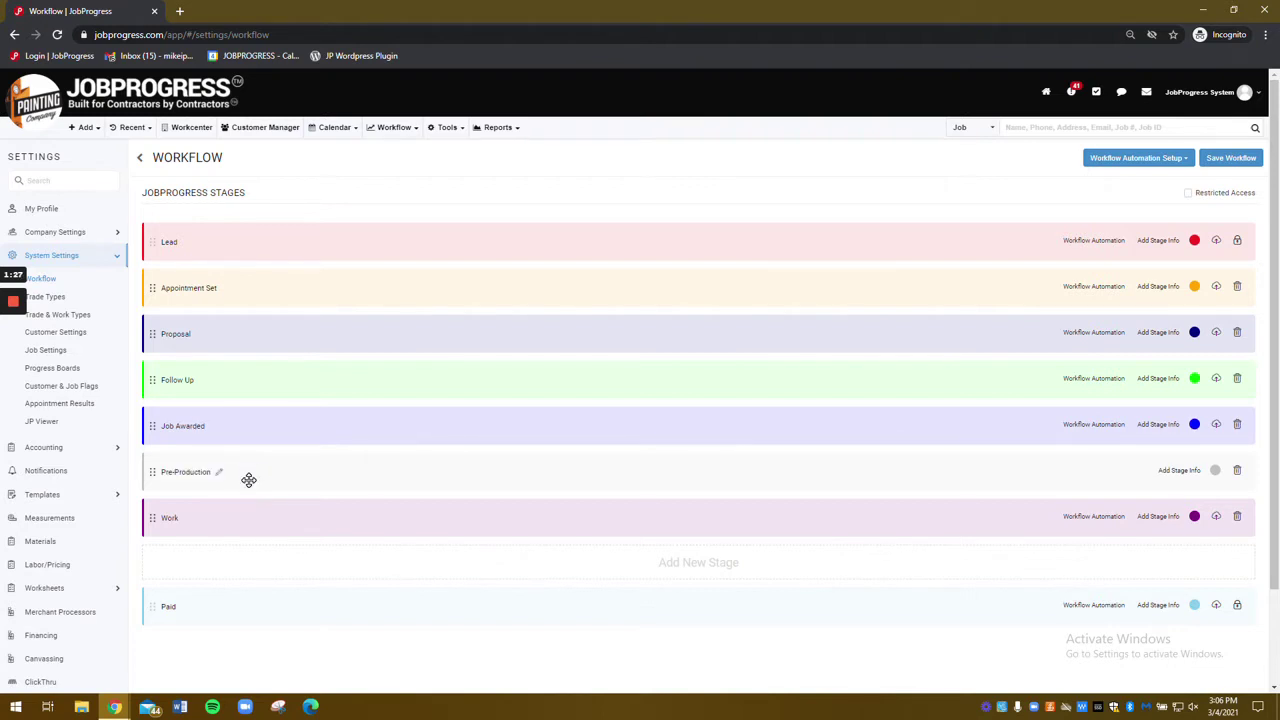
- Rename Work to 'In Progress' and add an 'Invoiced' stage before Paid
{"action": "left_click", "coordinate": [187, 520]}
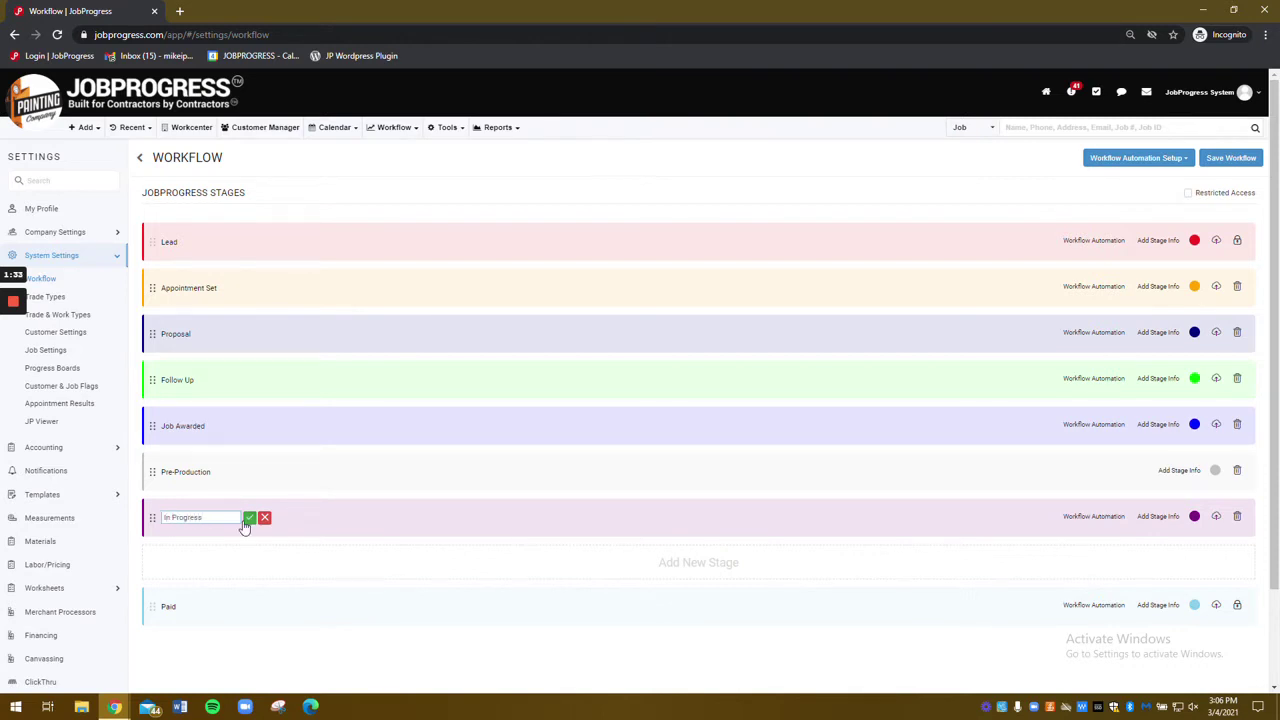
{"action": "left_click", "coordinate": [249, 517]}
{"action": "left_click", "coordinate": [226, 572]}
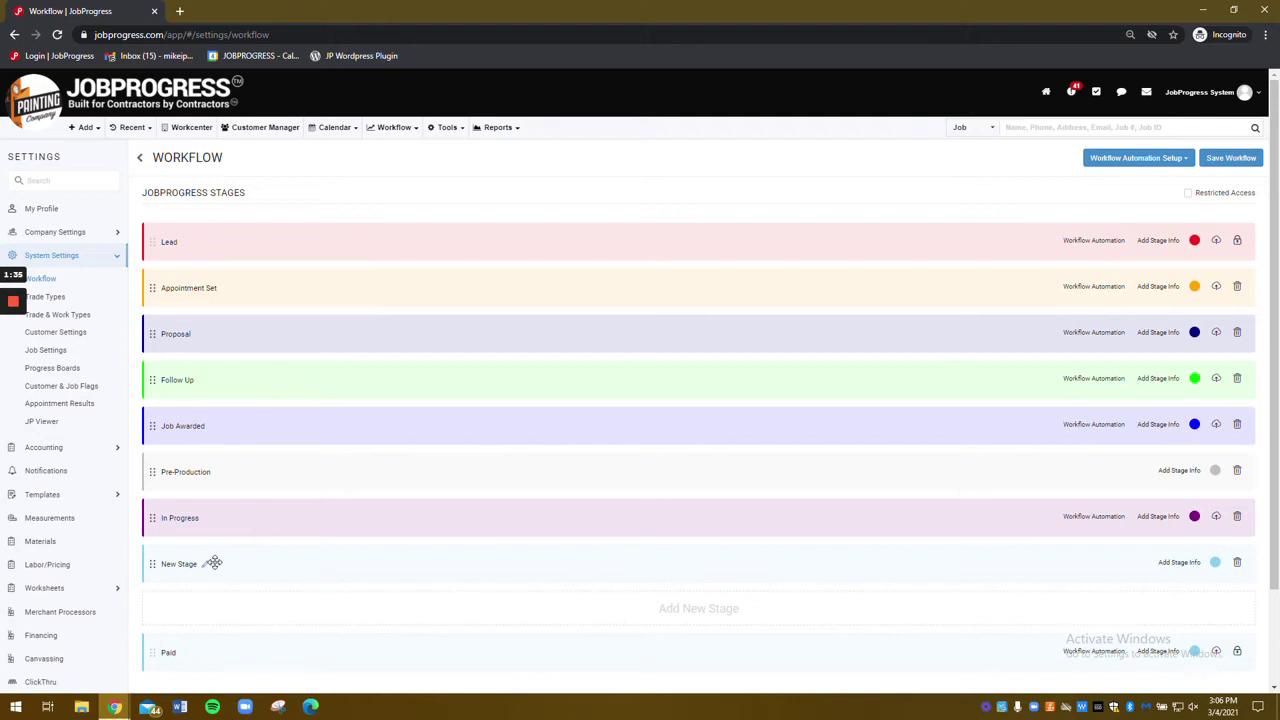
{"action": "left_click", "coordinate": [206, 564]}
{"action": "type", "text": "Invoiced"}
{"action": "left_click", "coordinate": [249, 564]}
- Rename the Paid stage to 'Paid & Complete'
{"action": "scroll", "coordinate": [205, 482], "scroll_direction": "down", "scroll_amount": 2}
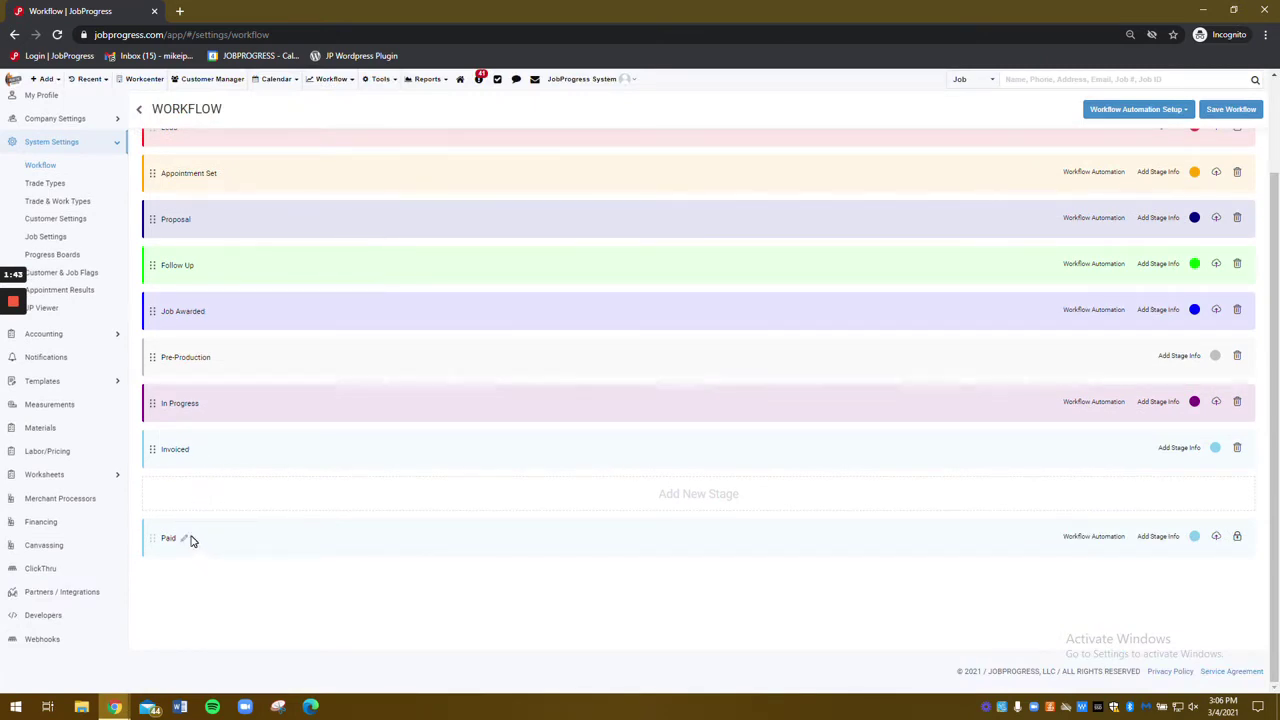
{"action": "left_click", "coordinate": [184, 538]}
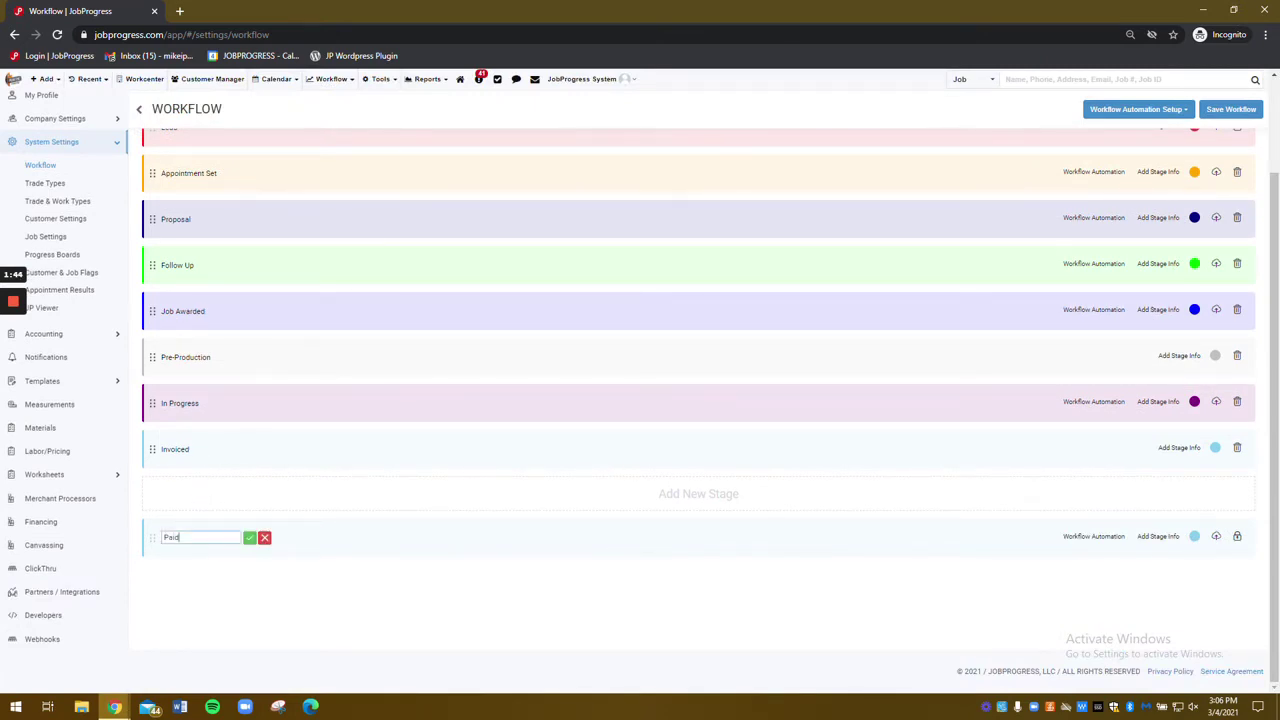
{"action": "type", "text": "& Complete"}
{"action": "left_click", "coordinate": [249, 538]}
{"action": "scroll", "coordinate": [486, 437], "scroll_direction": "up", "scroll_amount": 3}
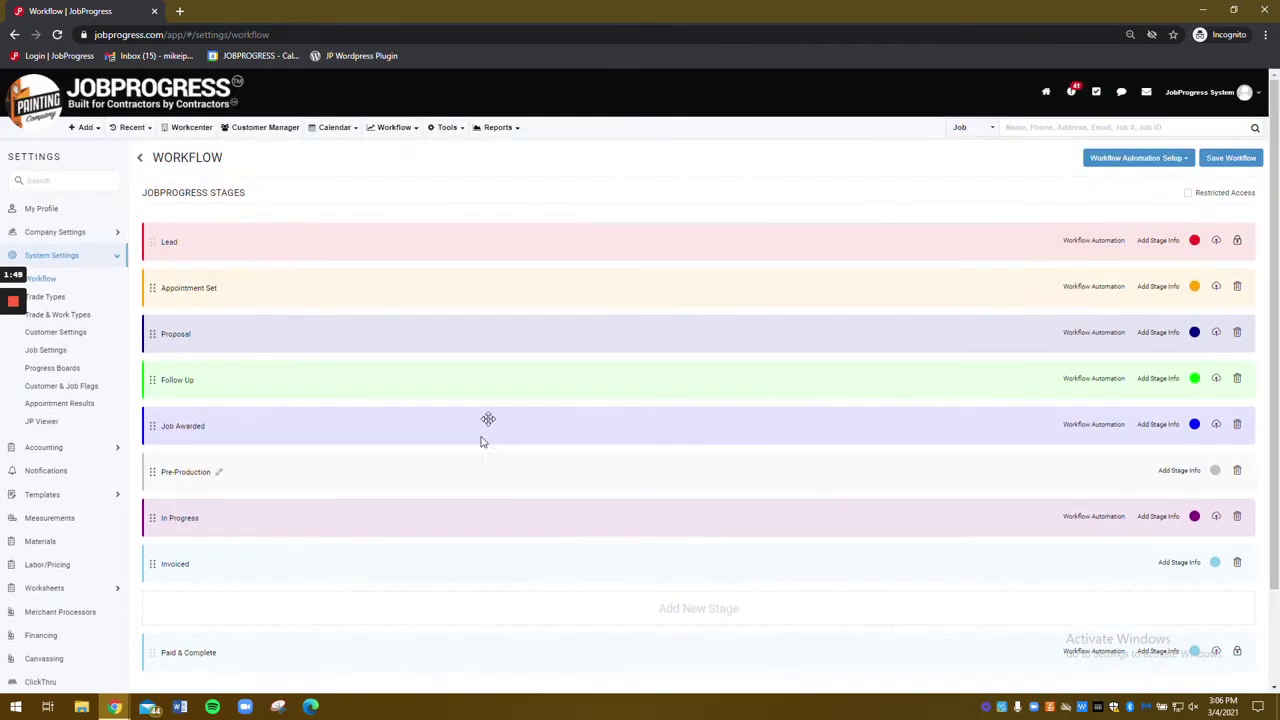
{"action": "scroll", "coordinate": [916, 282], "scroll_direction": "down", "scroll_amount": 1}
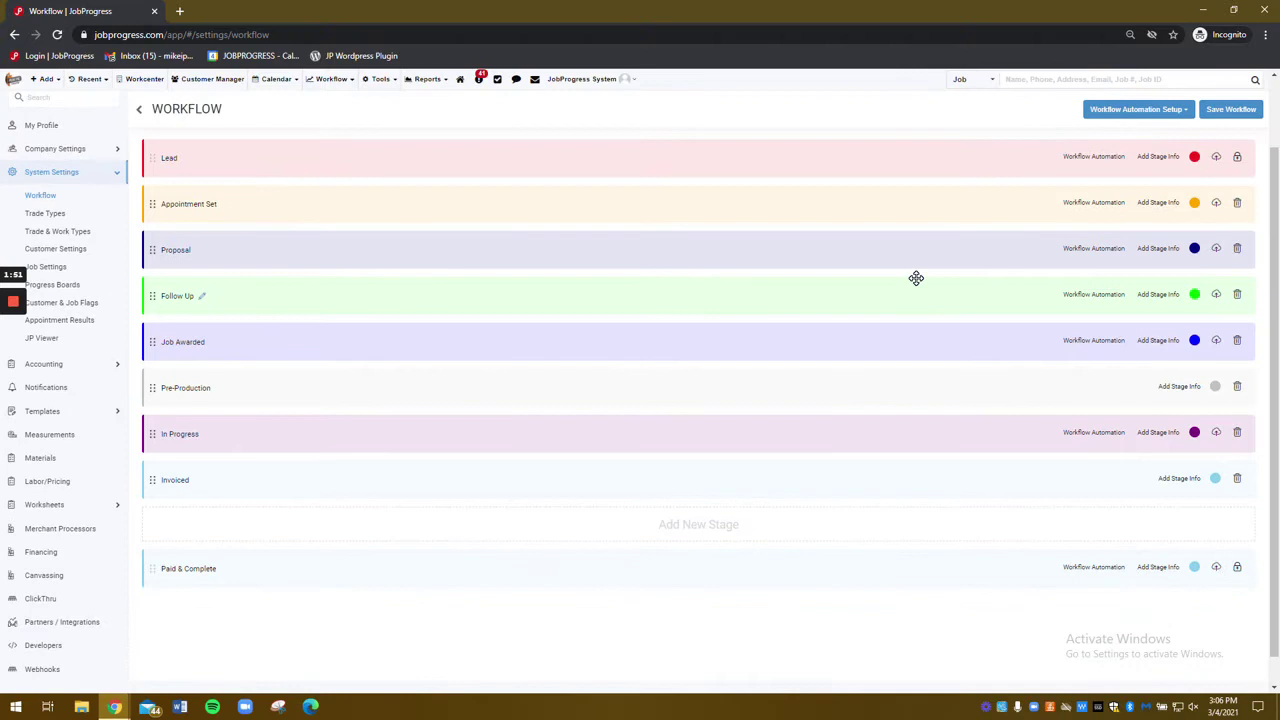
- Colour Lead yellow, Proposal bright blue, Follow Up red and Job Awarded green
{"action": "scroll", "coordinate": [965, 280], "scroll_direction": "up", "scroll_amount": 1}
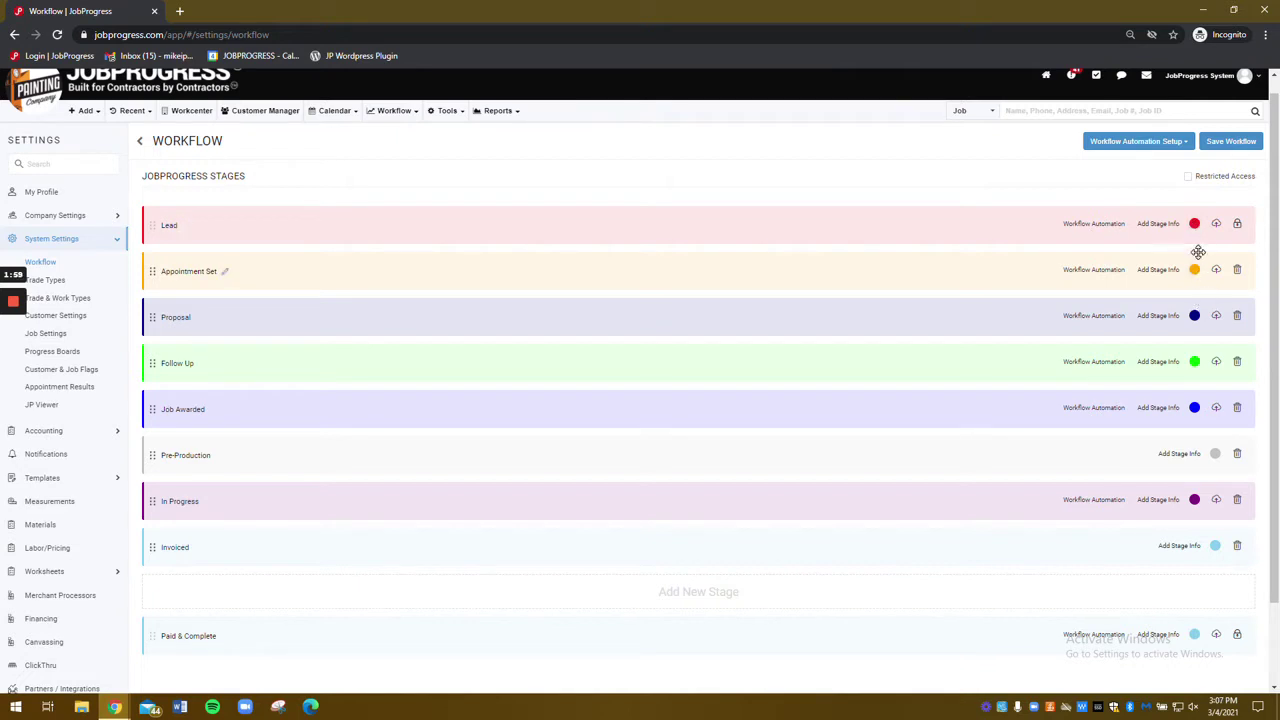
{"action": "left_click", "coordinate": [1194, 224]}
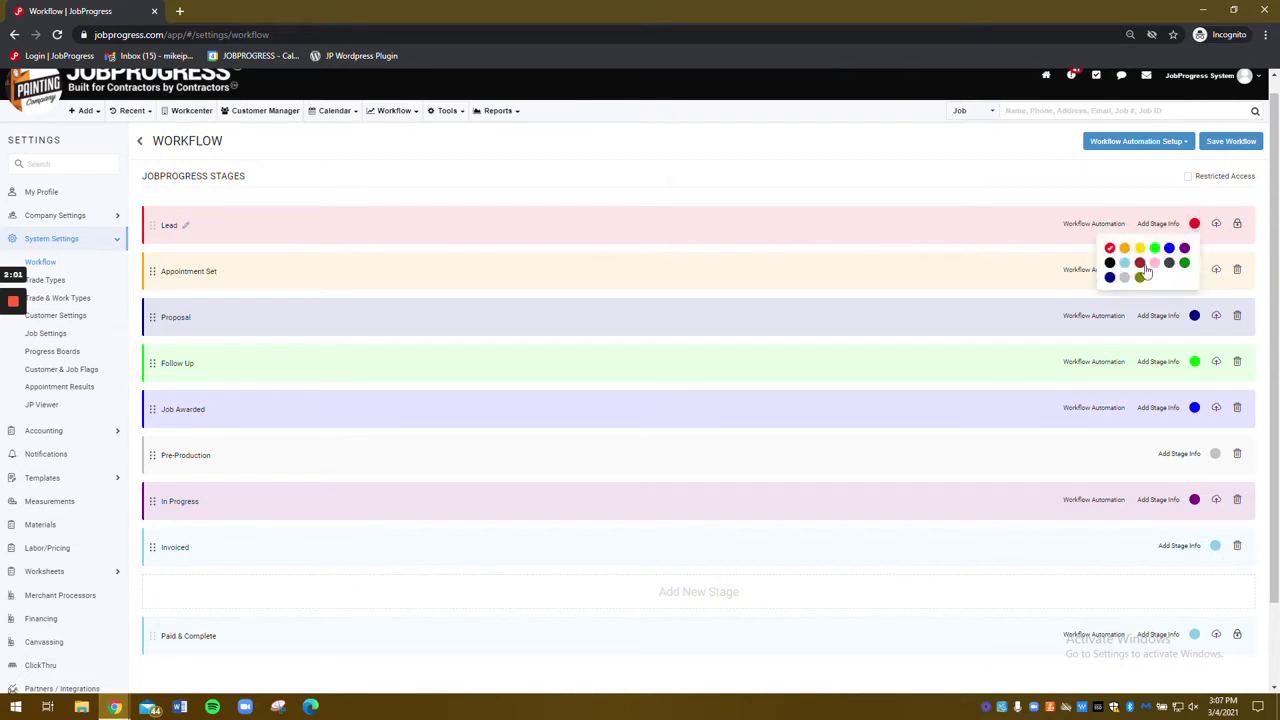
{"action": "left_click", "coordinate": [1146, 250]}
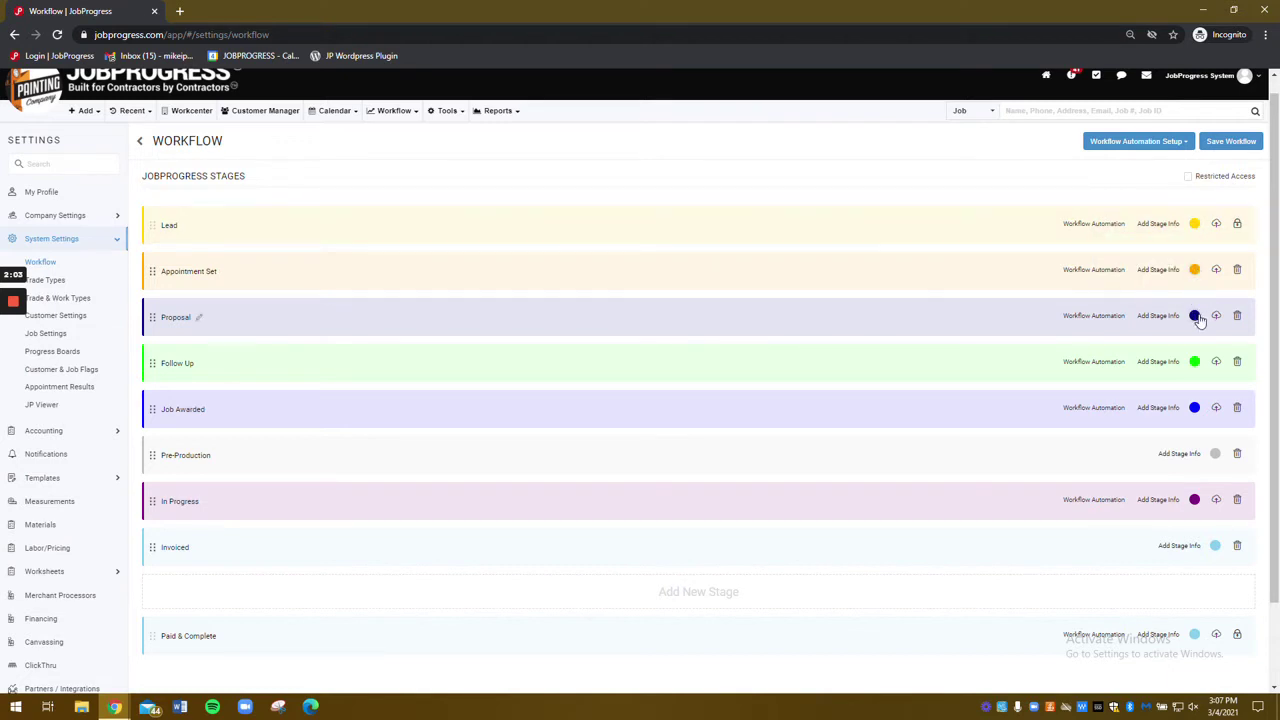
{"action": "left_click", "coordinate": [1194, 316]}
{"action": "left_click", "coordinate": [1169, 339]}
{"action": "left_click", "coordinate": [1194, 362]}
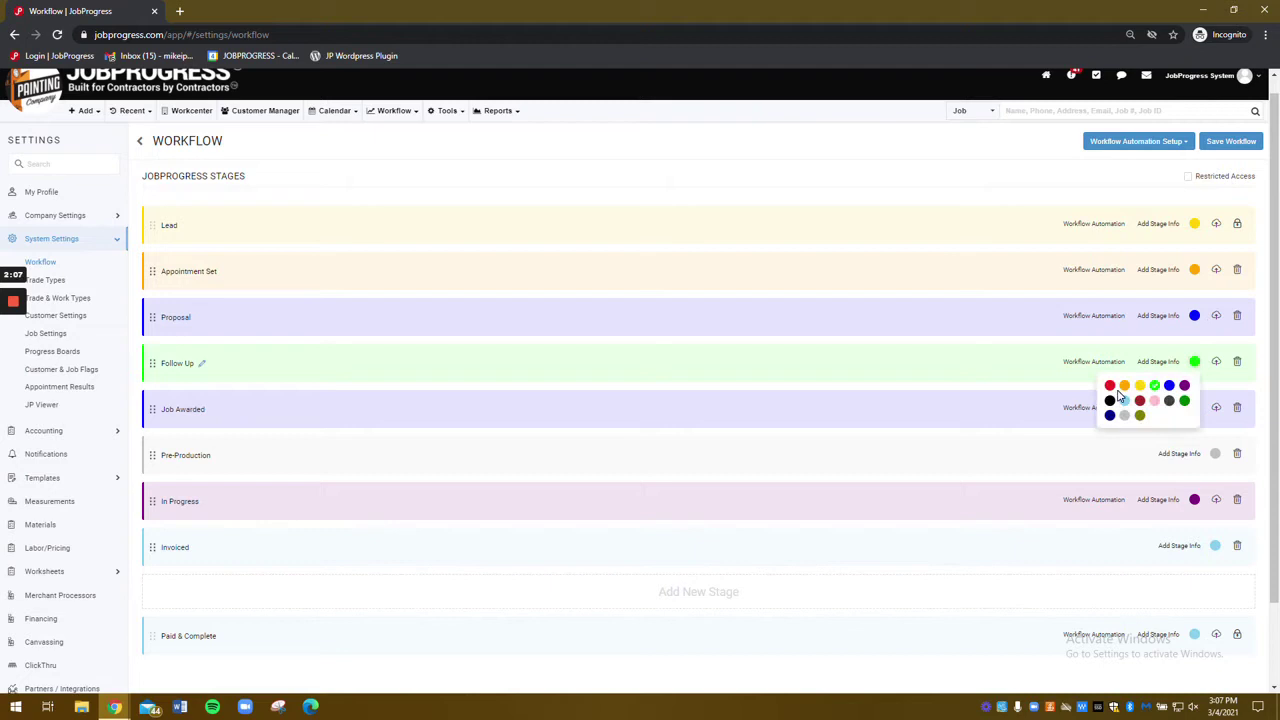
{"action": "left_click", "coordinate": [1110, 386]}
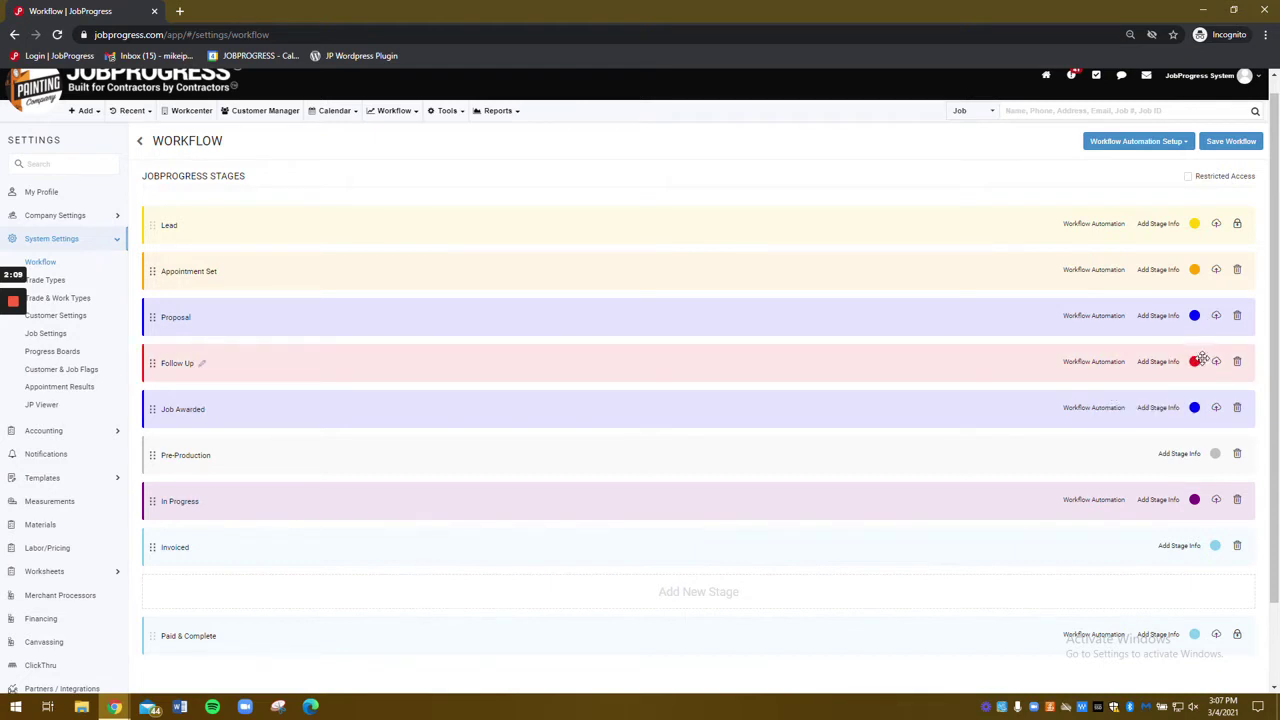
{"action": "left_click", "coordinate": [1193, 409]}
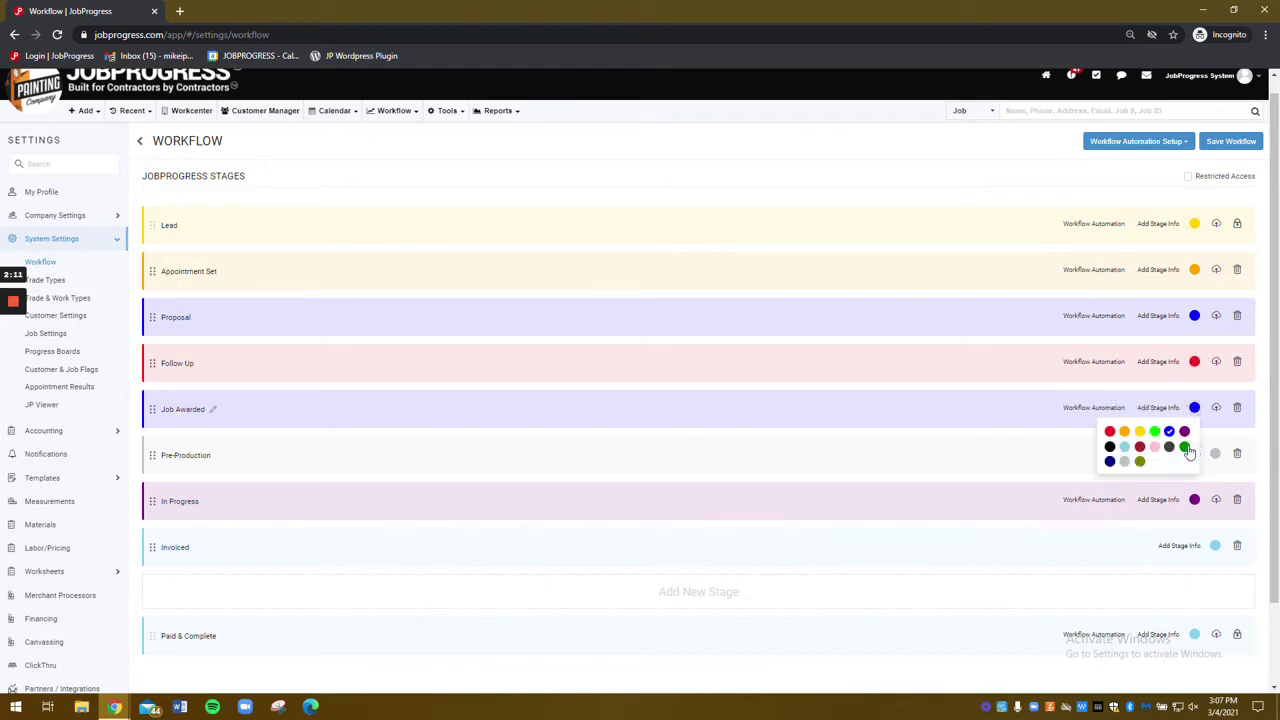
{"action": "left_click", "coordinate": [1188, 450]}
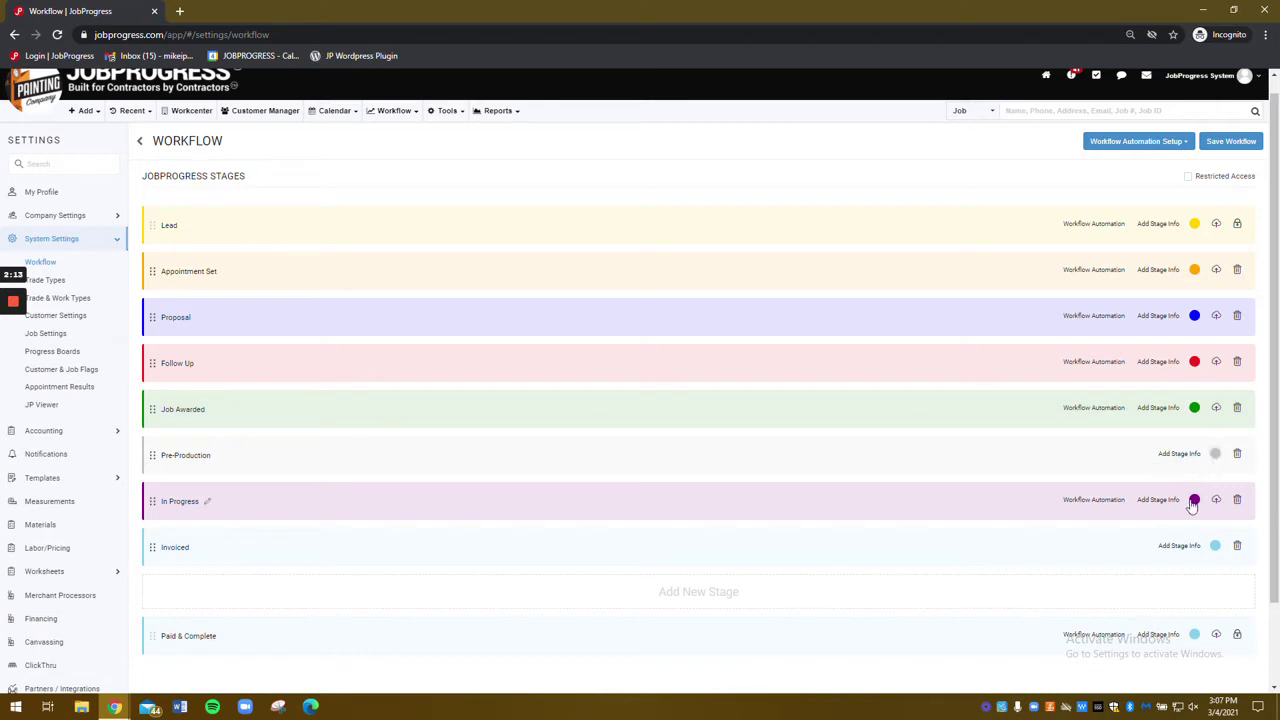
- Colour Invoiced light grey and Paid & Complete green, then save the workflow
{"action": "scroll", "coordinate": [1195, 508], "scroll_direction": "down", "scroll_amount": 1}
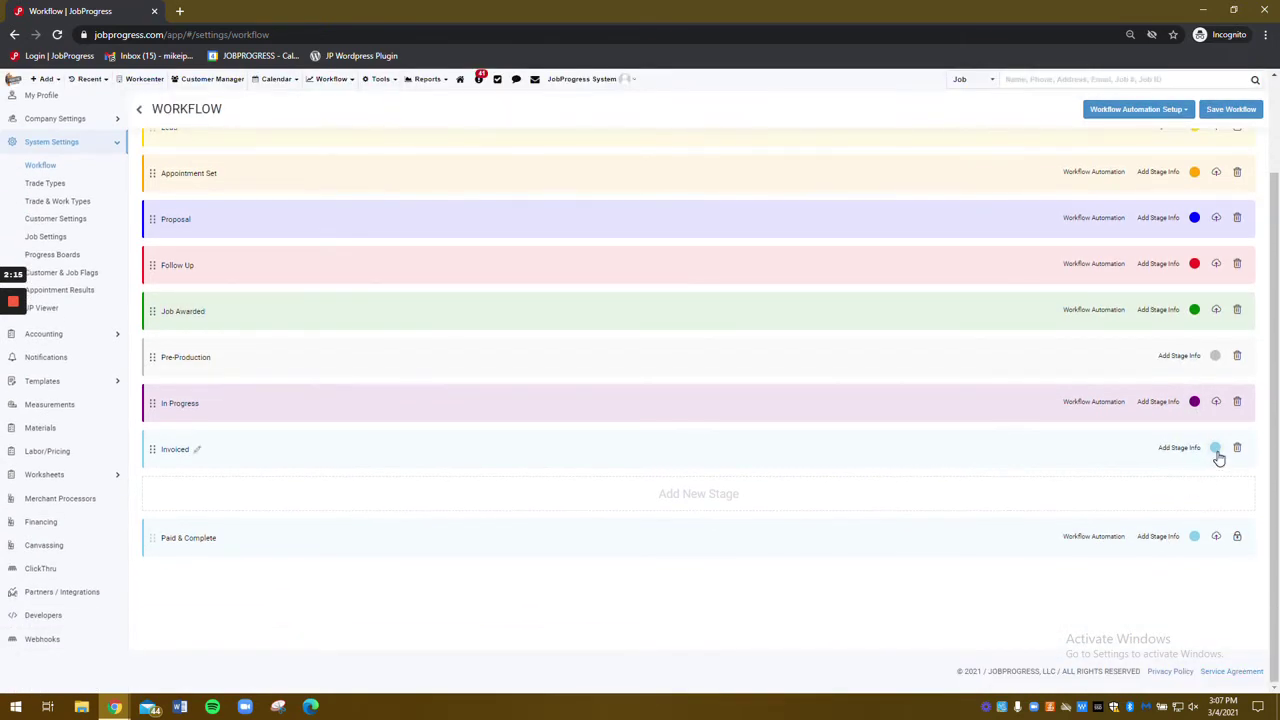
{"action": "left_click", "coordinate": [1214, 448]}
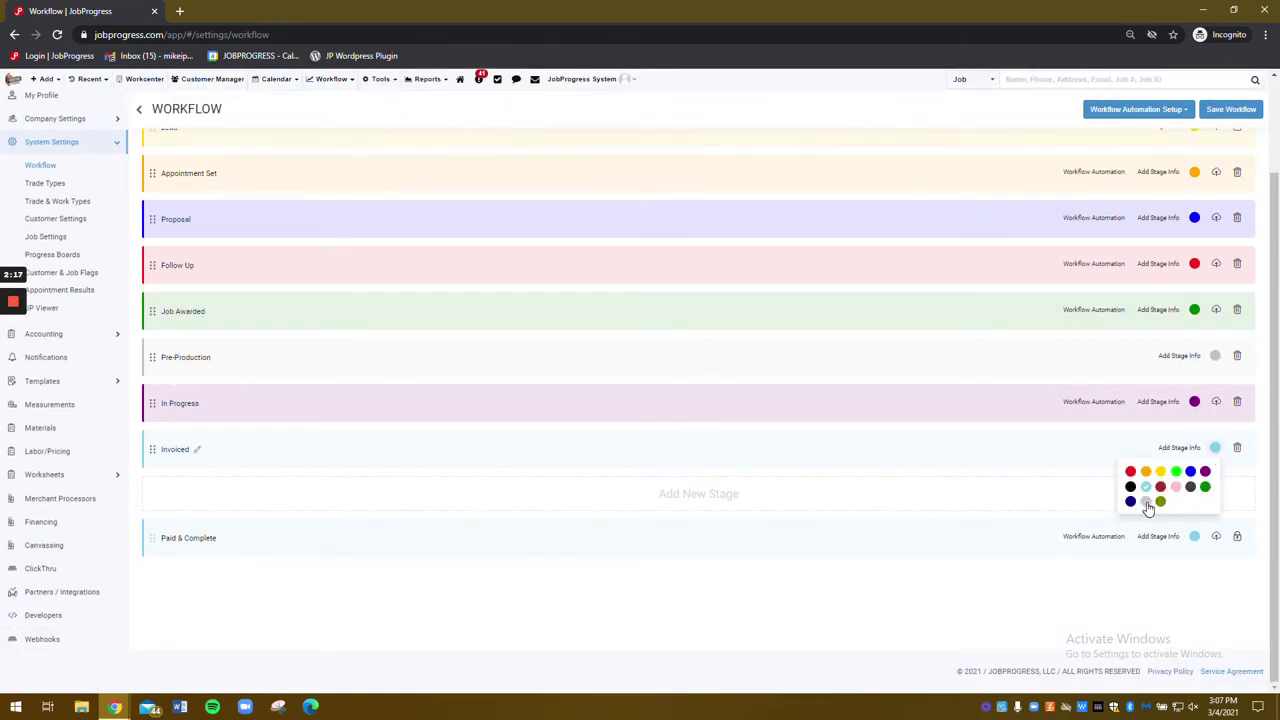
{"action": "left_click", "coordinate": [1147, 501]}
{"action": "left_click", "coordinate": [1195, 536]}
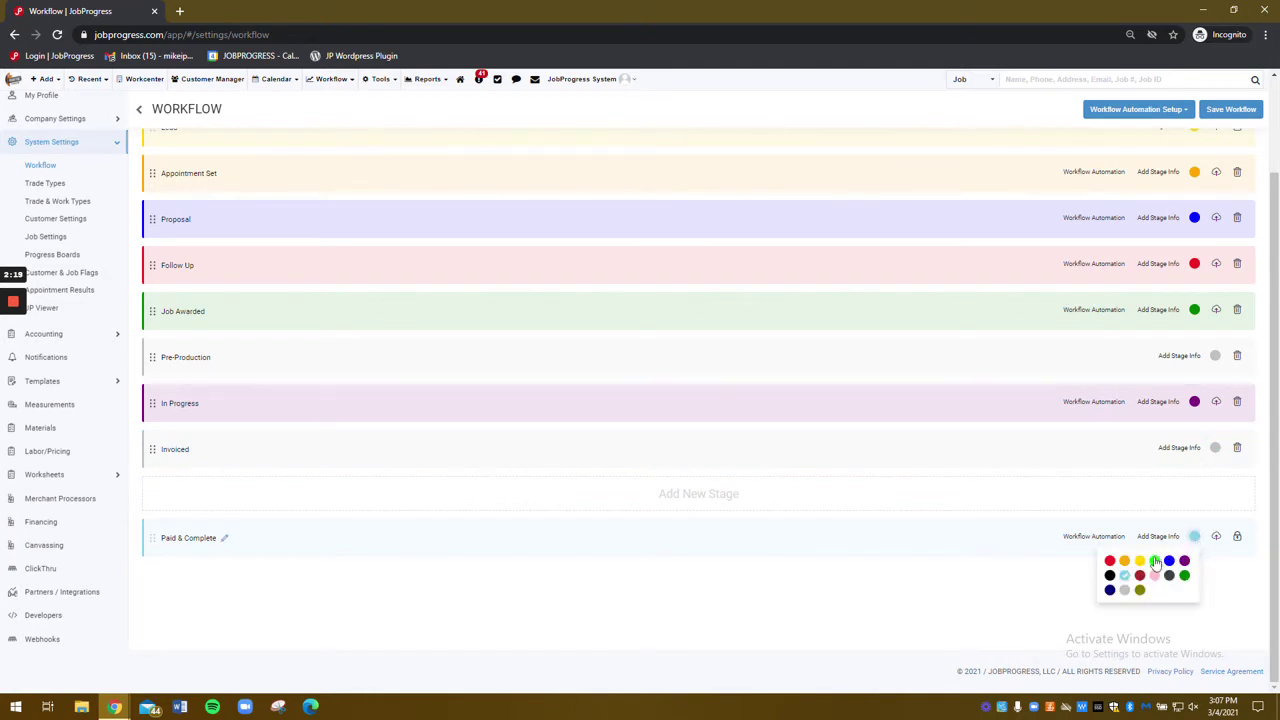
{"action": "left_click", "coordinate": [1157, 566]}
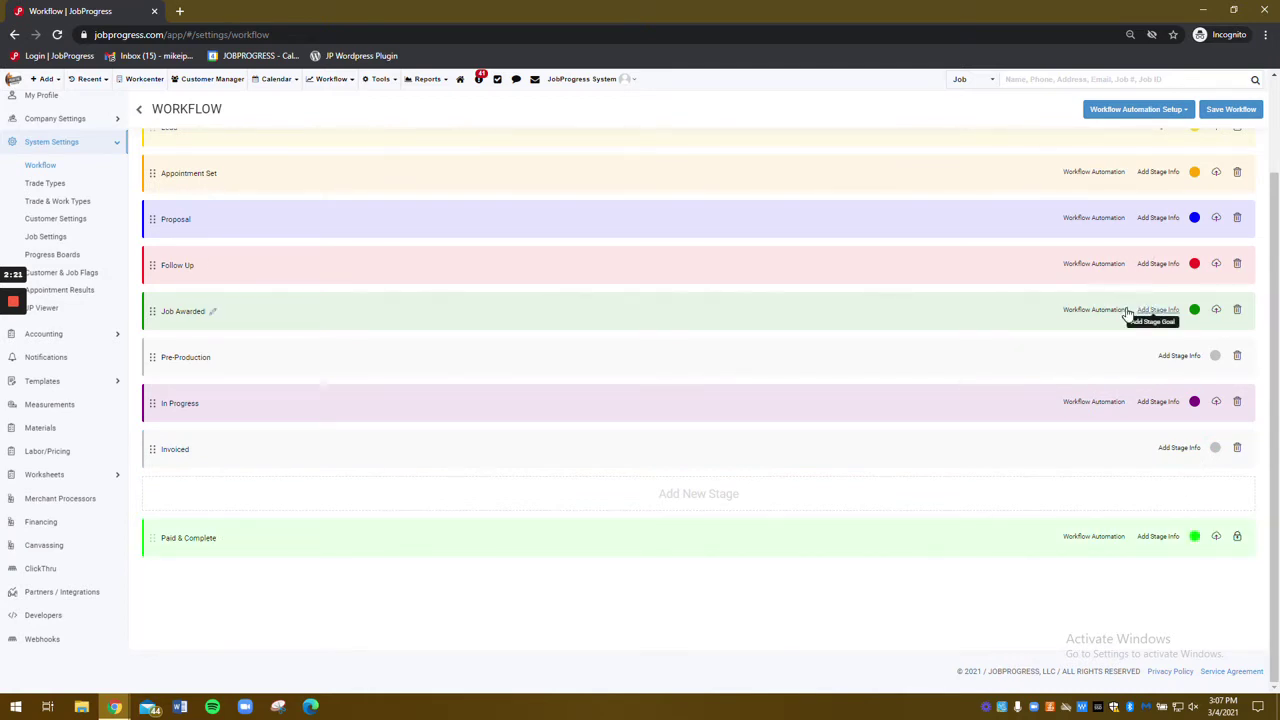
{"action": "scroll", "coordinate": [1127, 313], "scroll_direction": "up", "scroll_amount": 2}
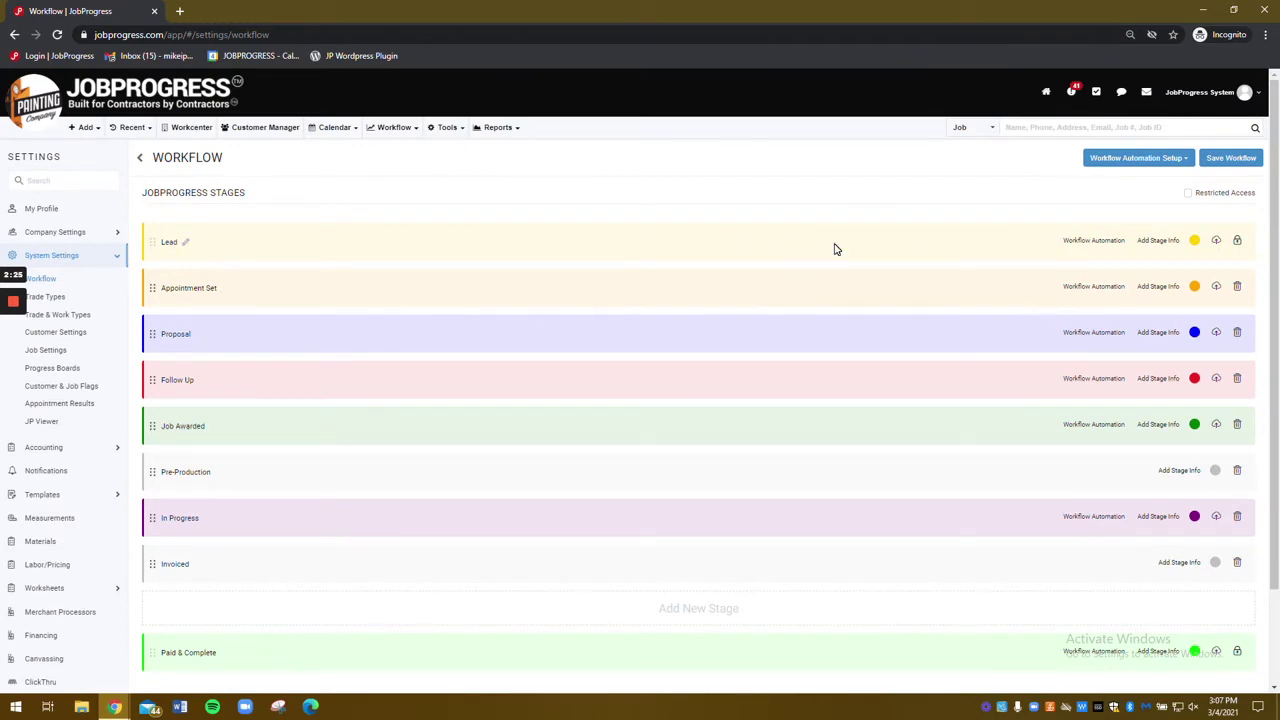
{"action": "left_click", "coordinate": [1222, 160]}
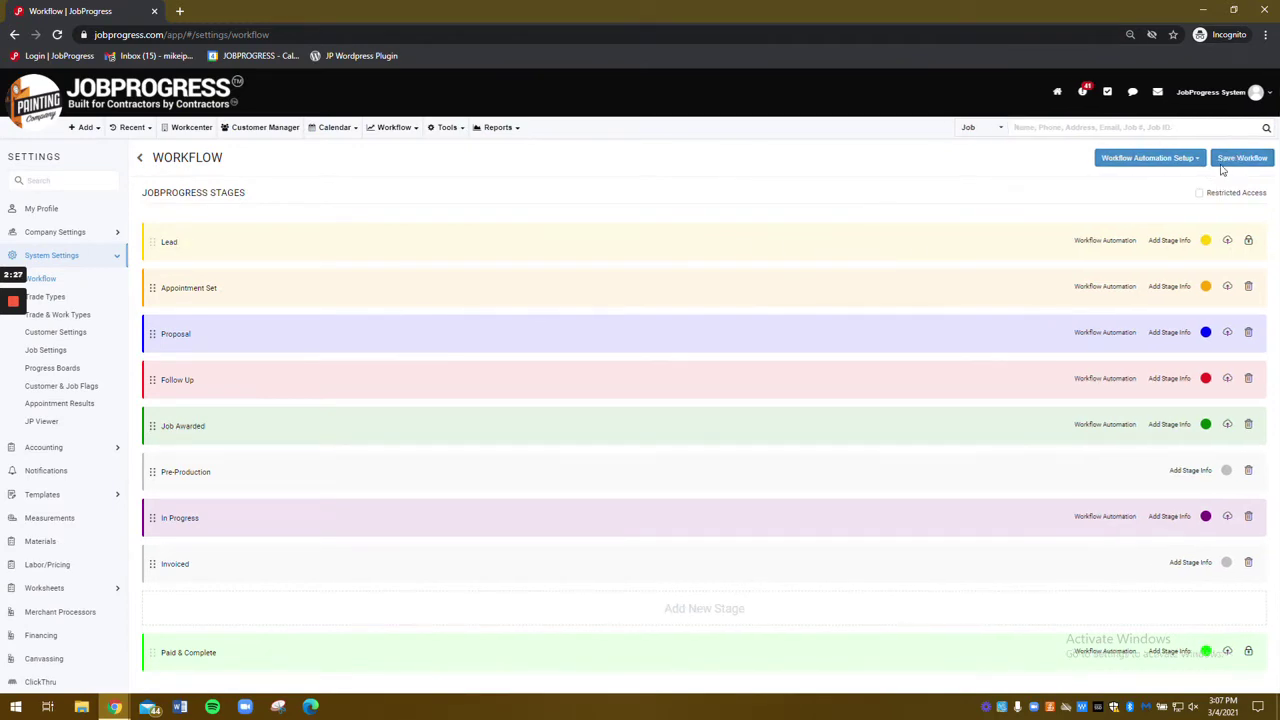
- Confirm the save and give Lead the stage info 'Jobs in this stage are newly entered leads and required an appointment'
{"action": "left_click", "coordinate": [720, 170]}
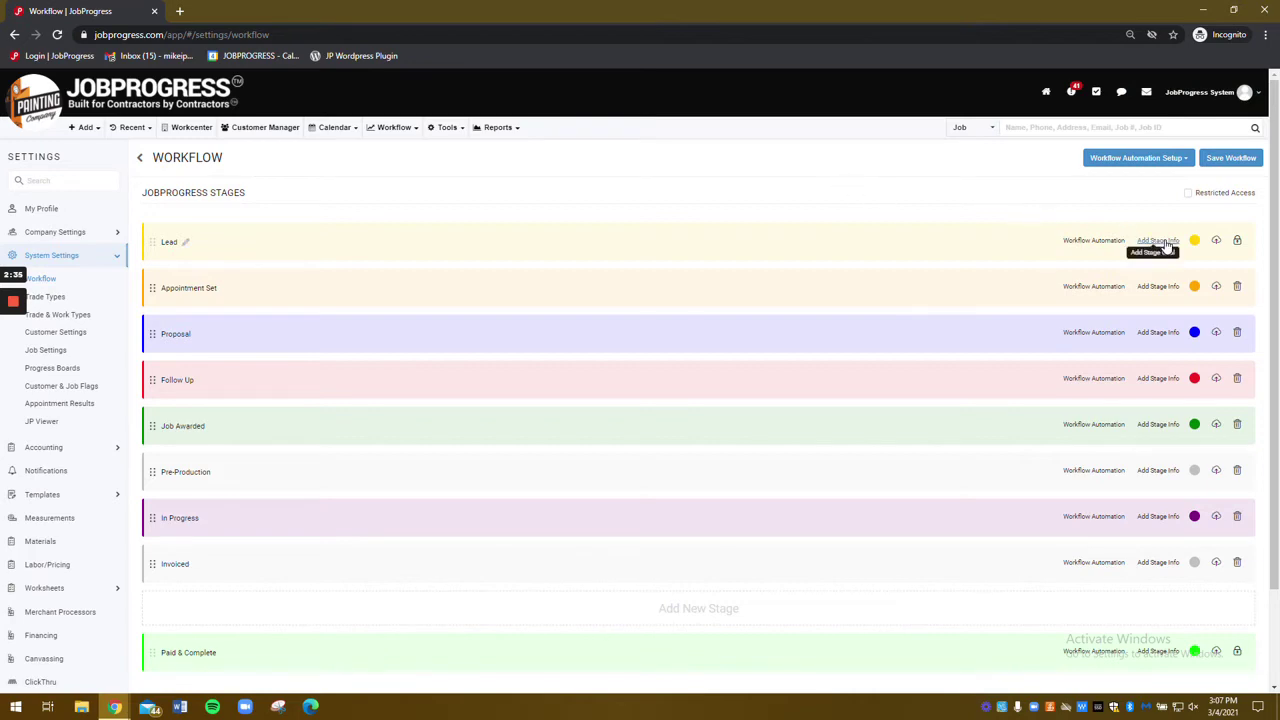
{"action": "left_click", "coordinate": [1163, 242]}
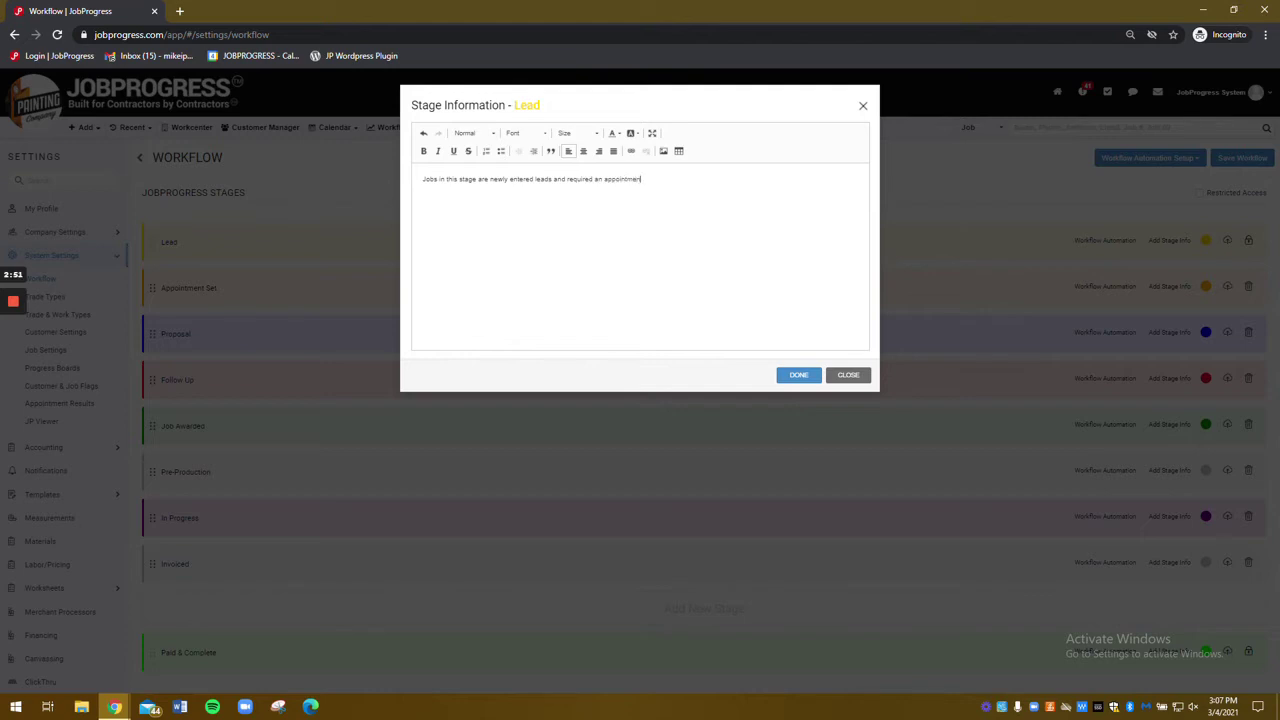
{"action": "left_click", "coordinate": [812, 375]}
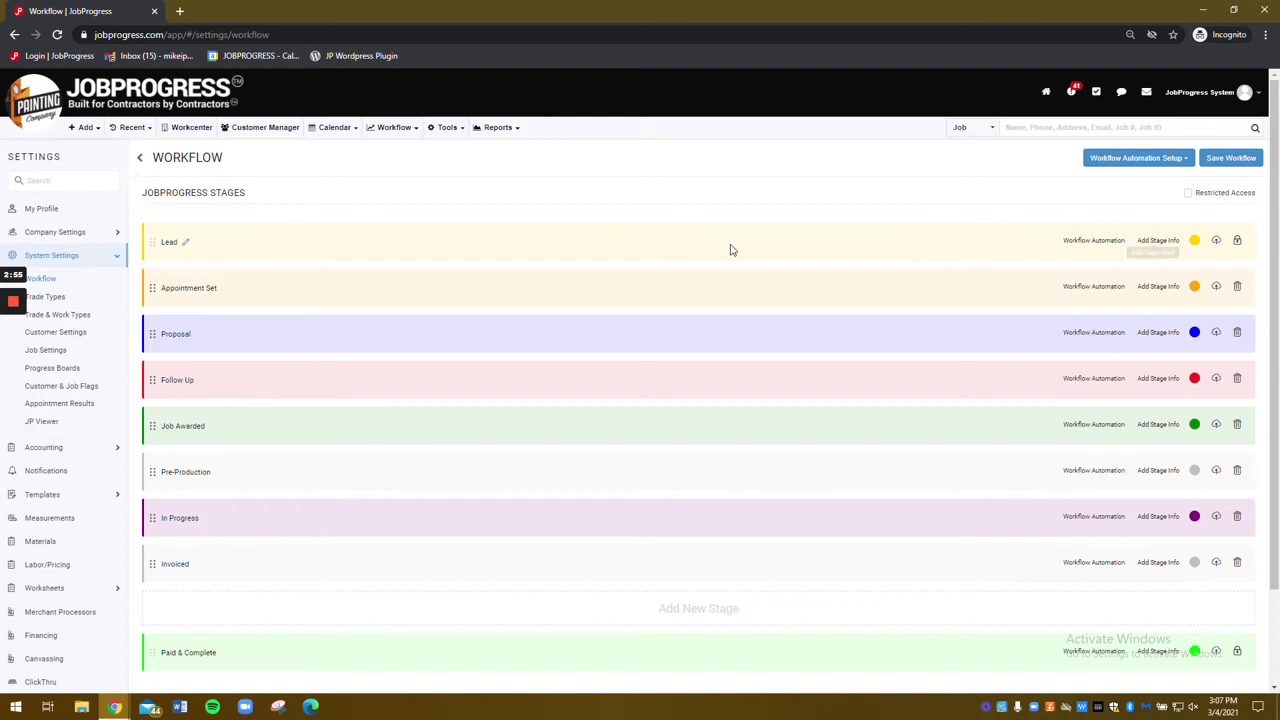
- Review the Lead stage's Resources, Goals and Messages tabs
{"action": "left_click", "coordinate": [403, 132]}
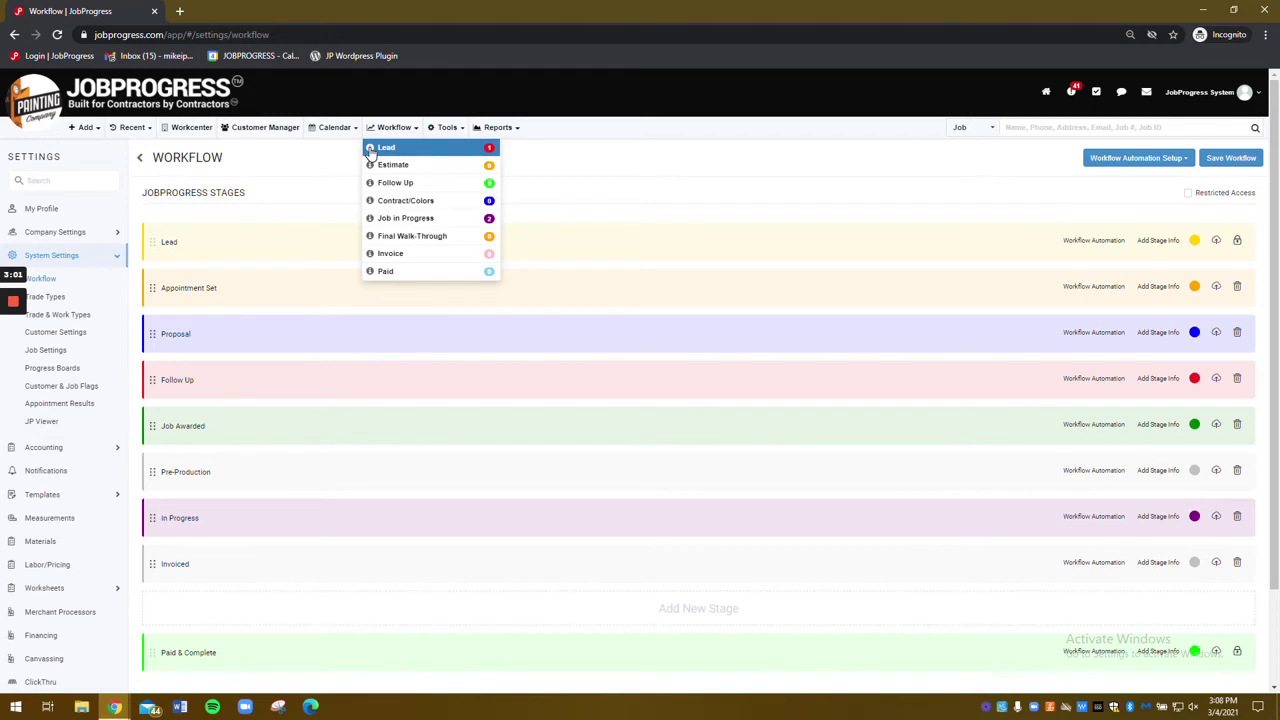
{"action": "left_click", "coordinate": [370, 149]}
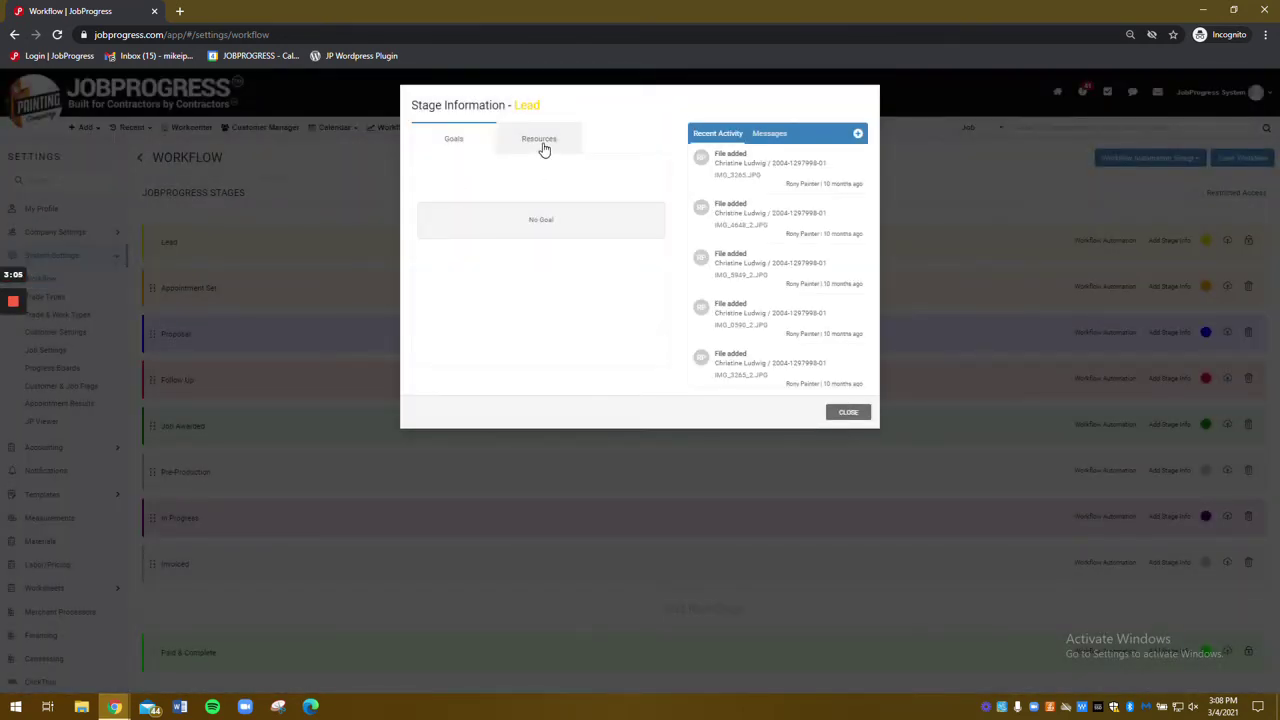
{"action": "left_click", "coordinate": [541, 139]}
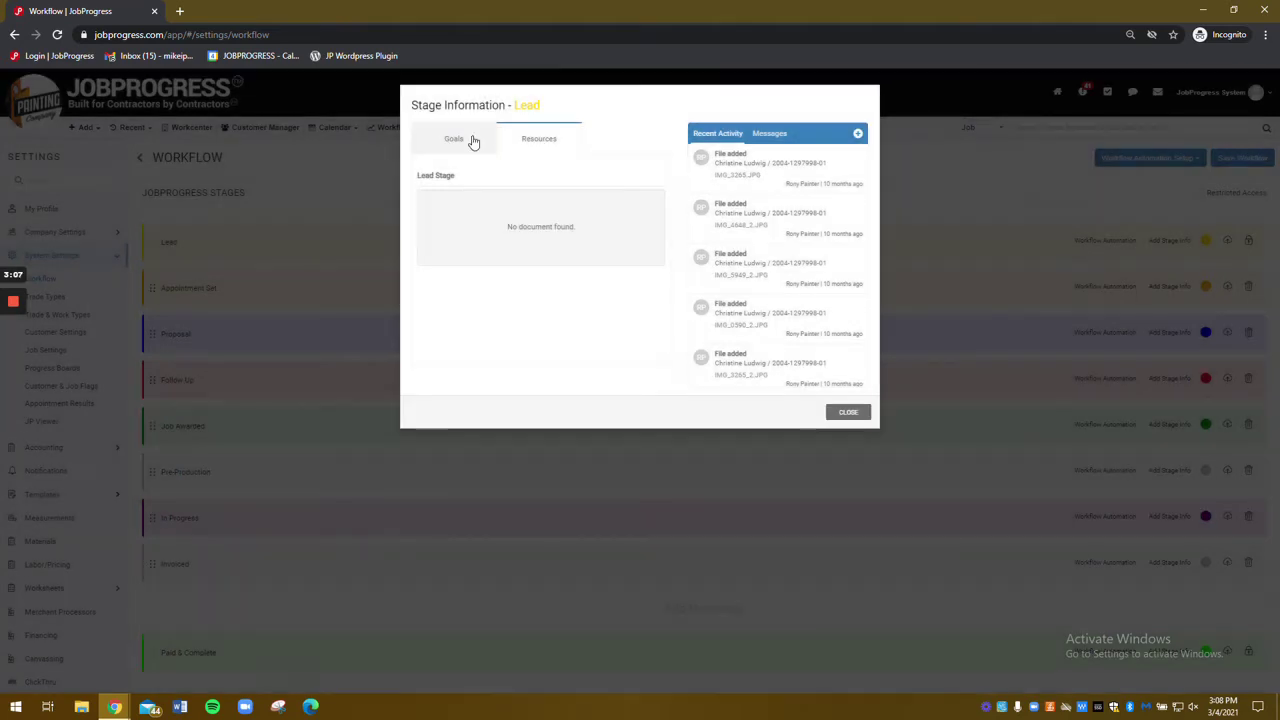
{"action": "left_click", "coordinate": [474, 140]}
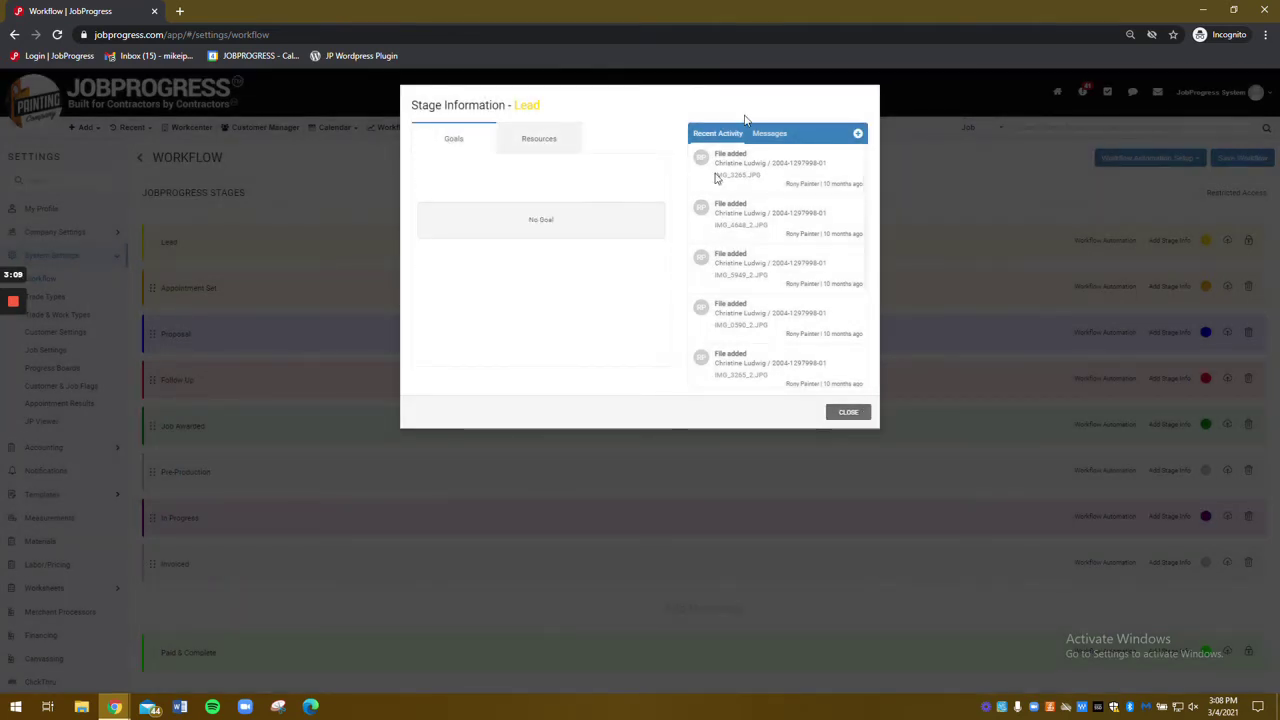
{"action": "left_click", "coordinate": [776, 138]}
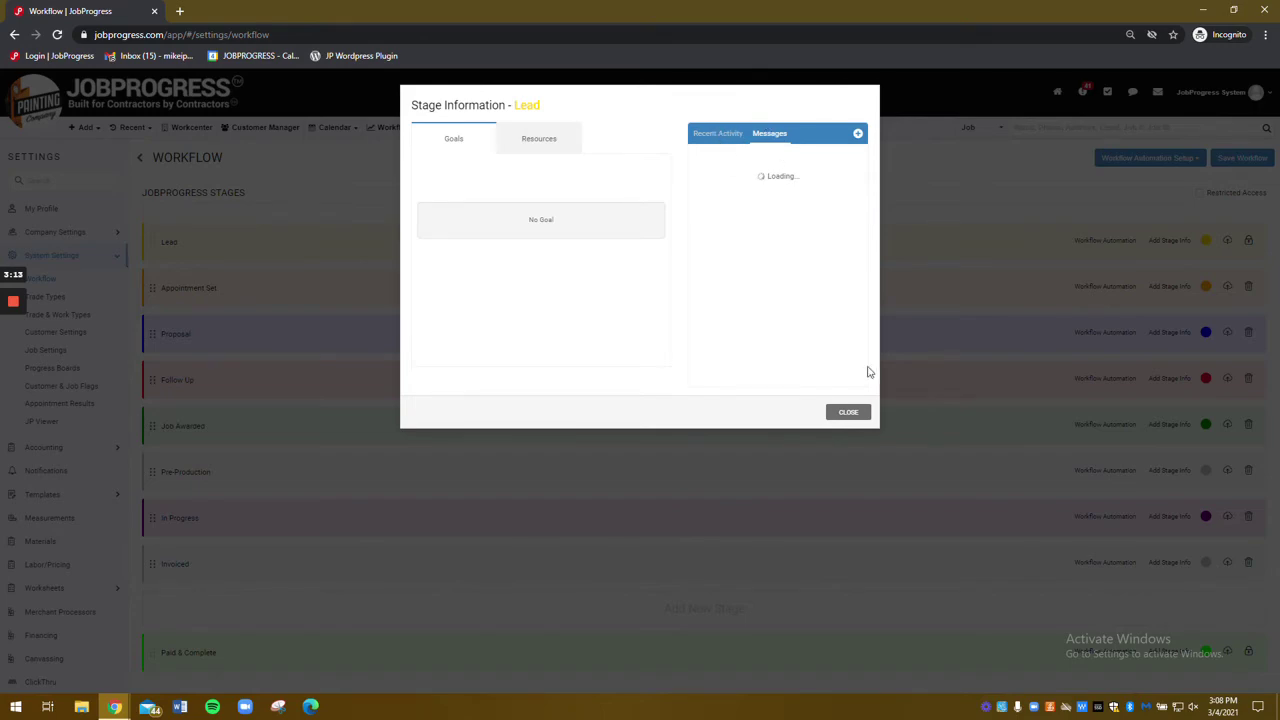
- Close the Lead stage info and save the workflow again, confirming with YES
{"action": "left_click", "coordinate": [852, 414]}
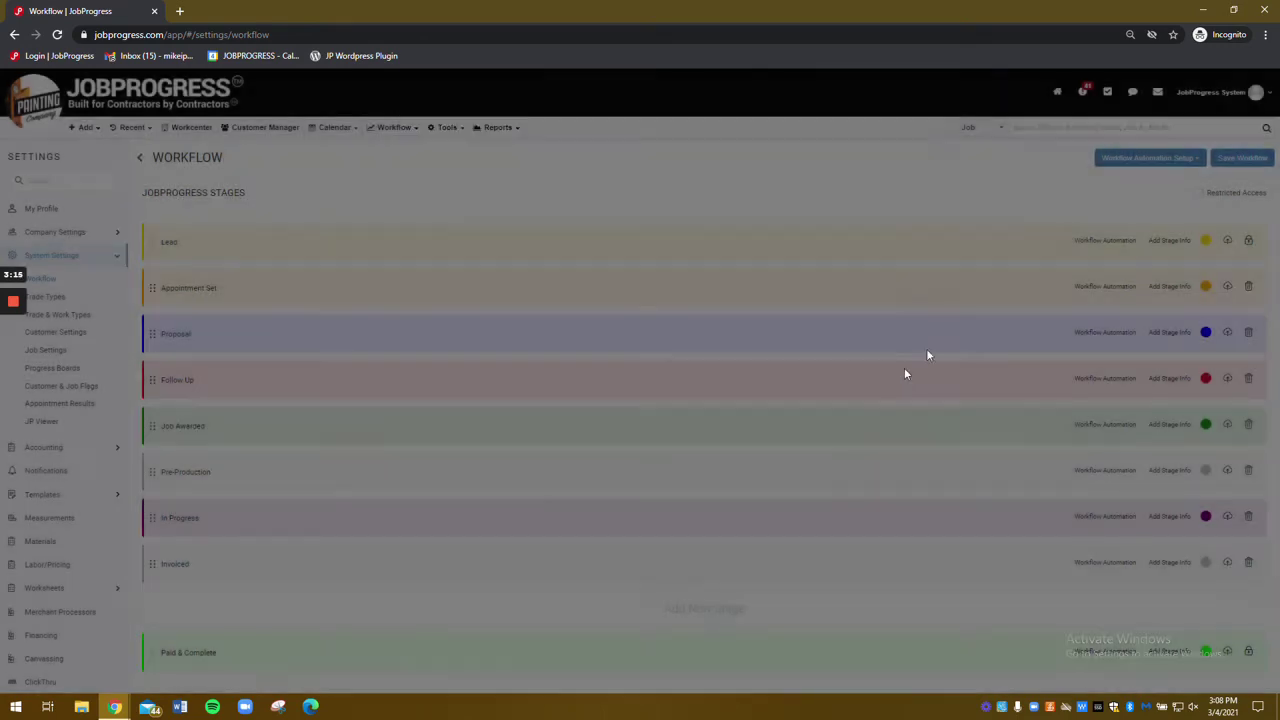
{"action": "left_click", "coordinate": [1238, 160]}
{"action": "left_click", "coordinate": [722, 171]}
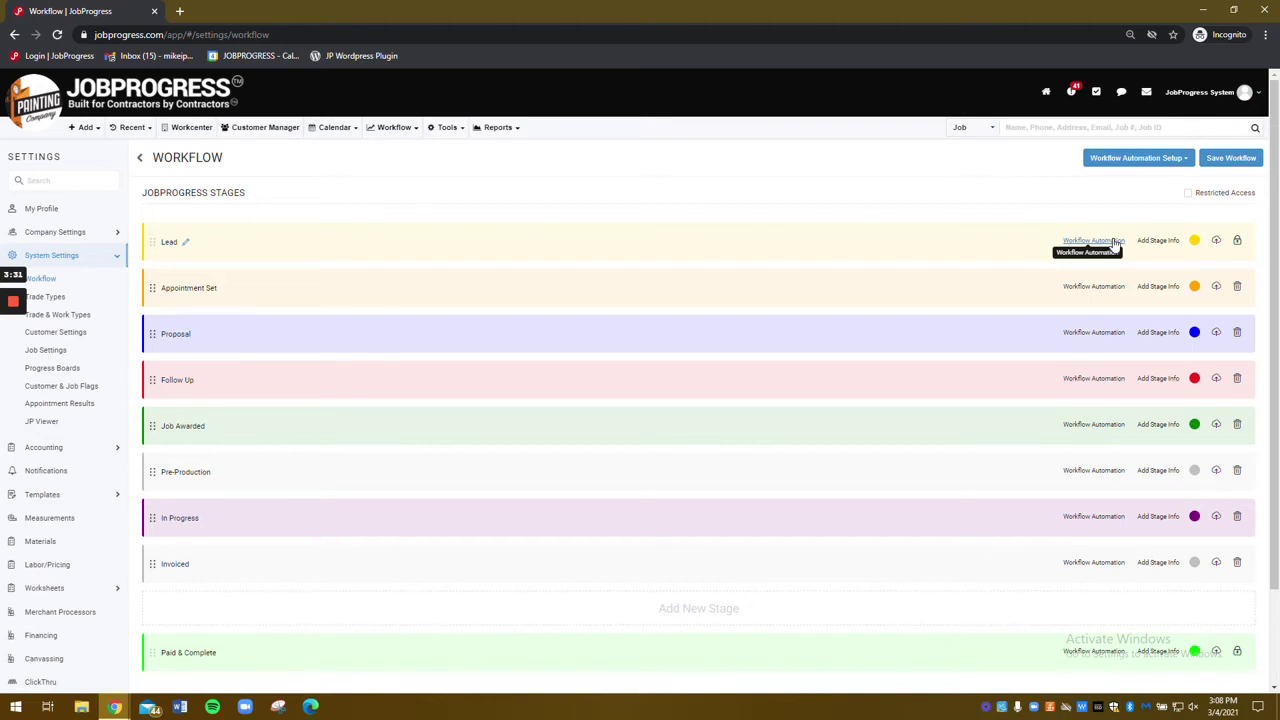
- Enable Task(s) in the Lead stage's Workflow Automation settings and apply the update
{"action": "left_click", "coordinate": [1113, 242]}
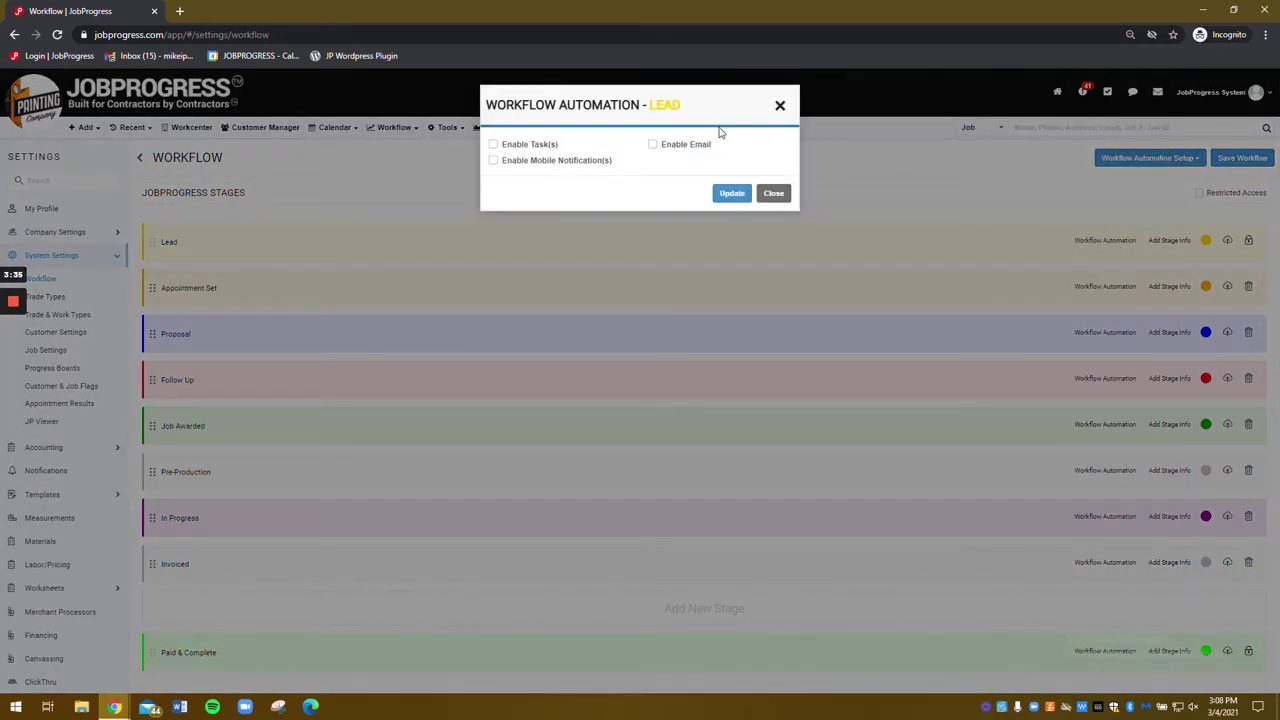
{"action": "left_click", "coordinate": [538, 148]}
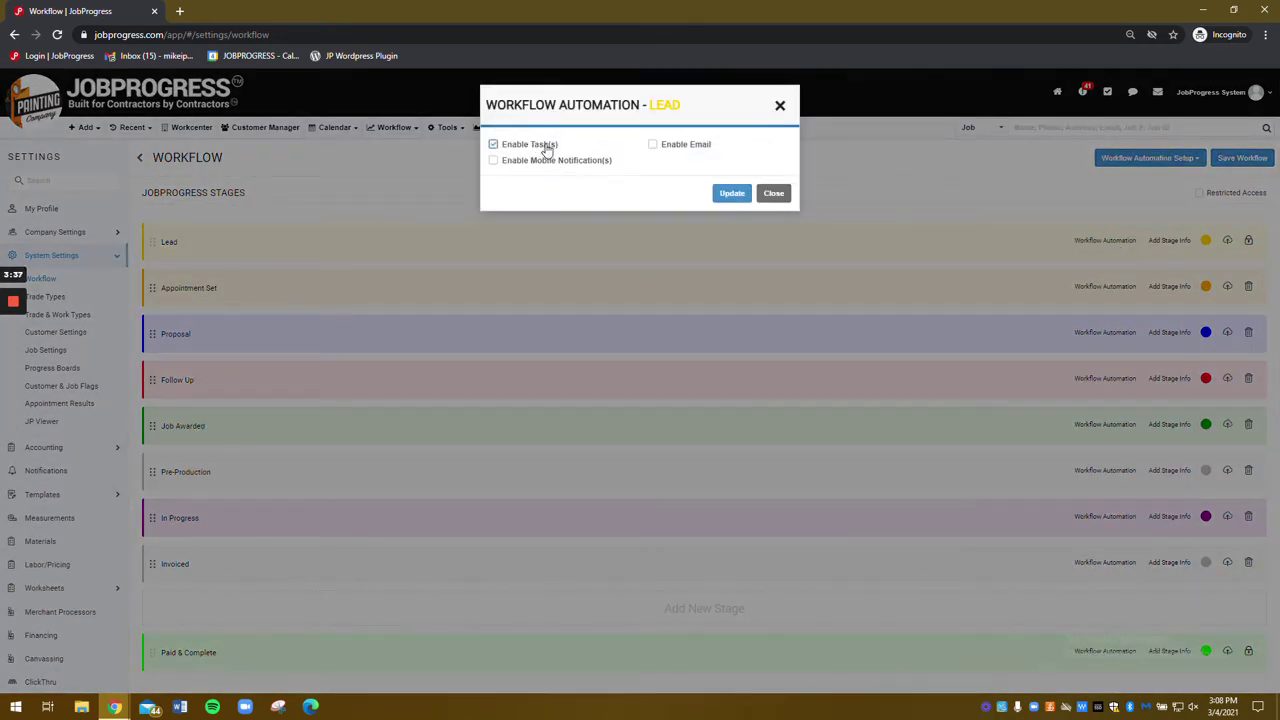
{"action": "left_click", "coordinate": [731, 193]}
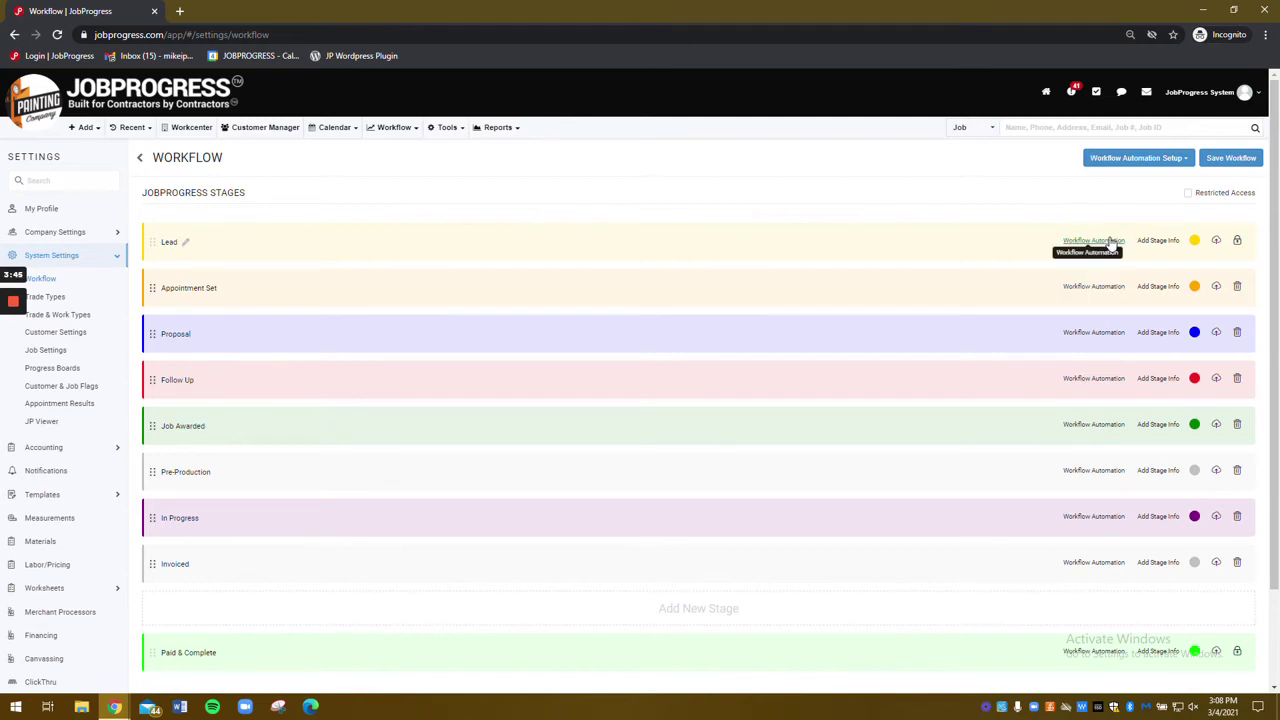
{"action": "left_click", "coordinate": [1109, 241]}
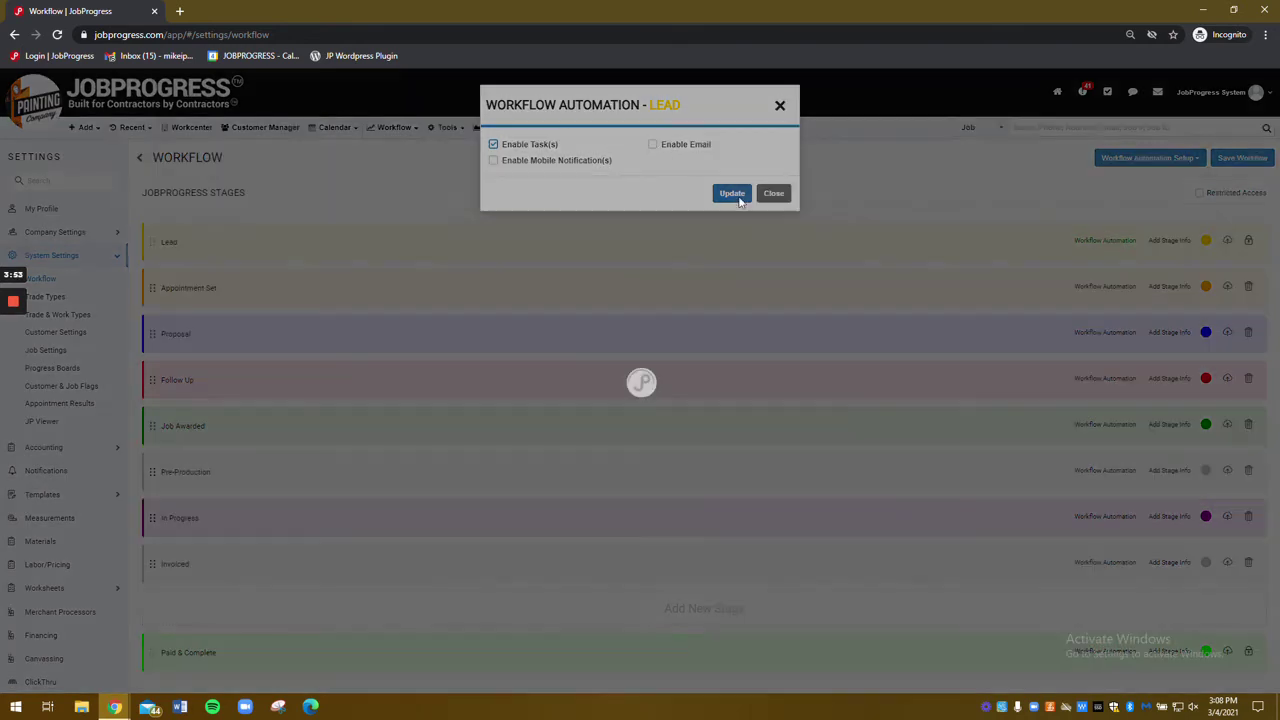
{"action": "left_click", "coordinate": [739, 197]}
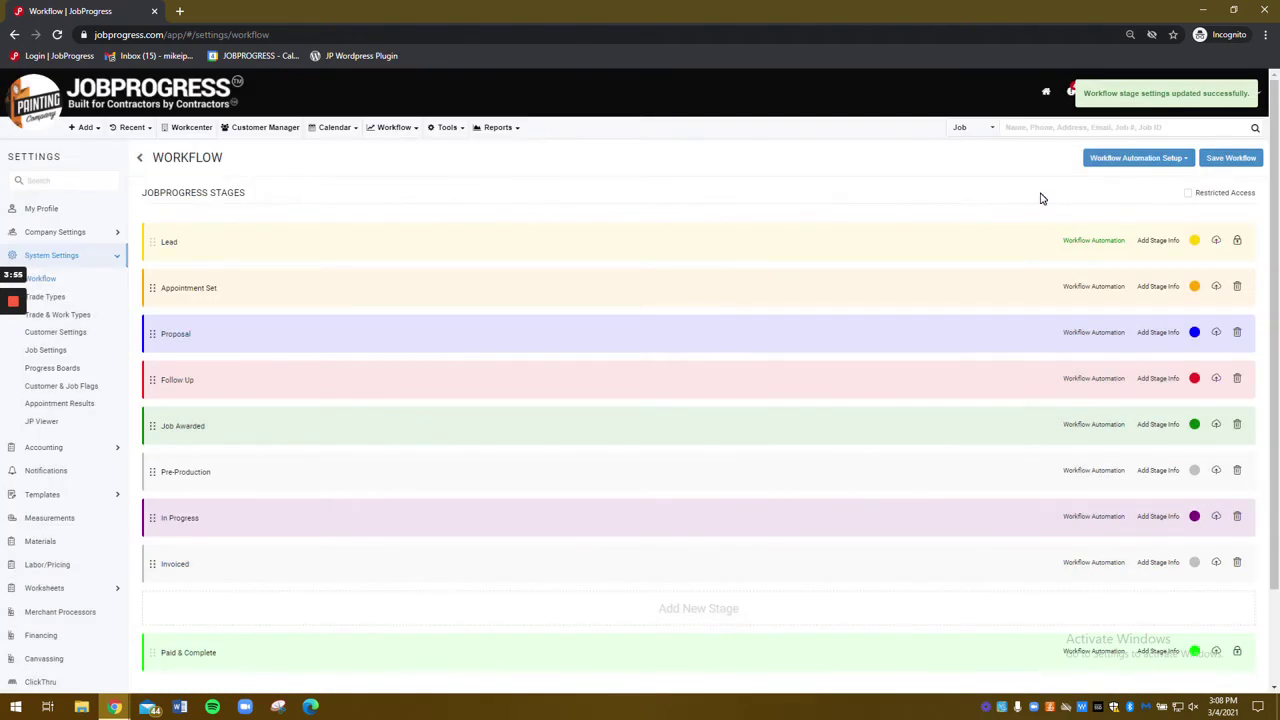
- Start a new task template 'Set Appointment' attached and locked to the Lead stage
{"action": "left_click", "coordinate": [1166, 162]}
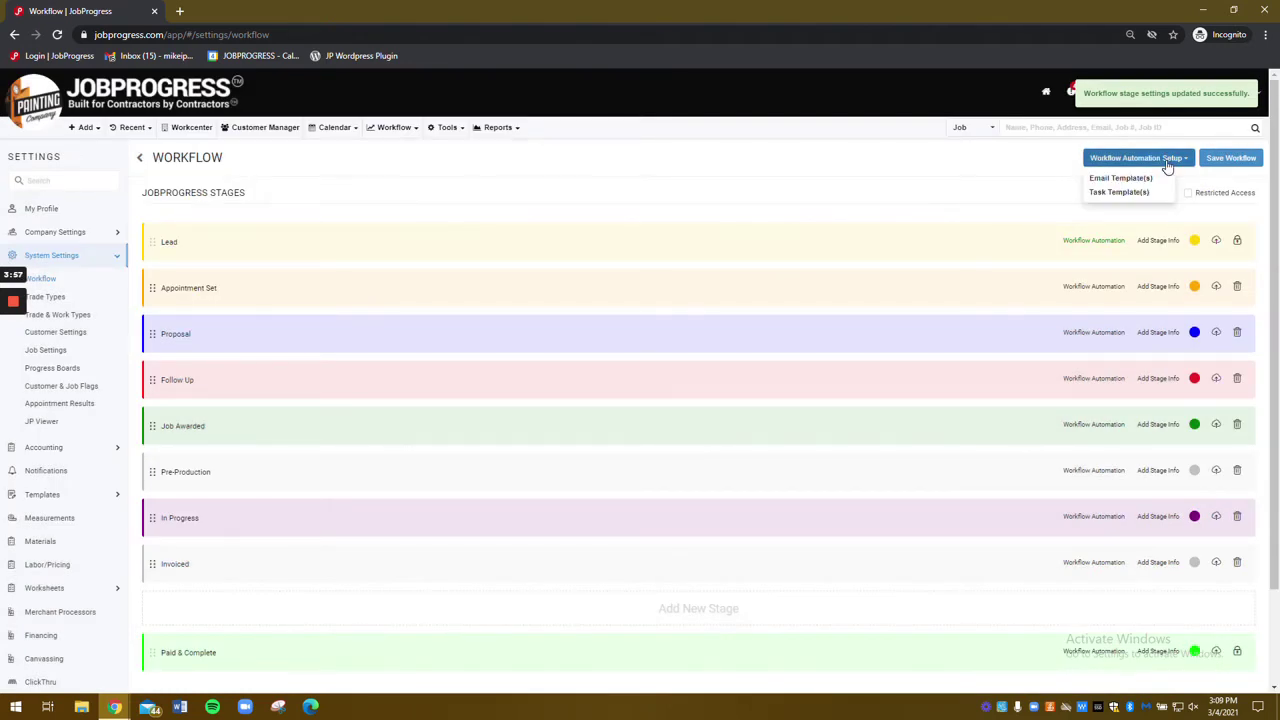
{"action": "left_click", "coordinate": [1107, 197]}
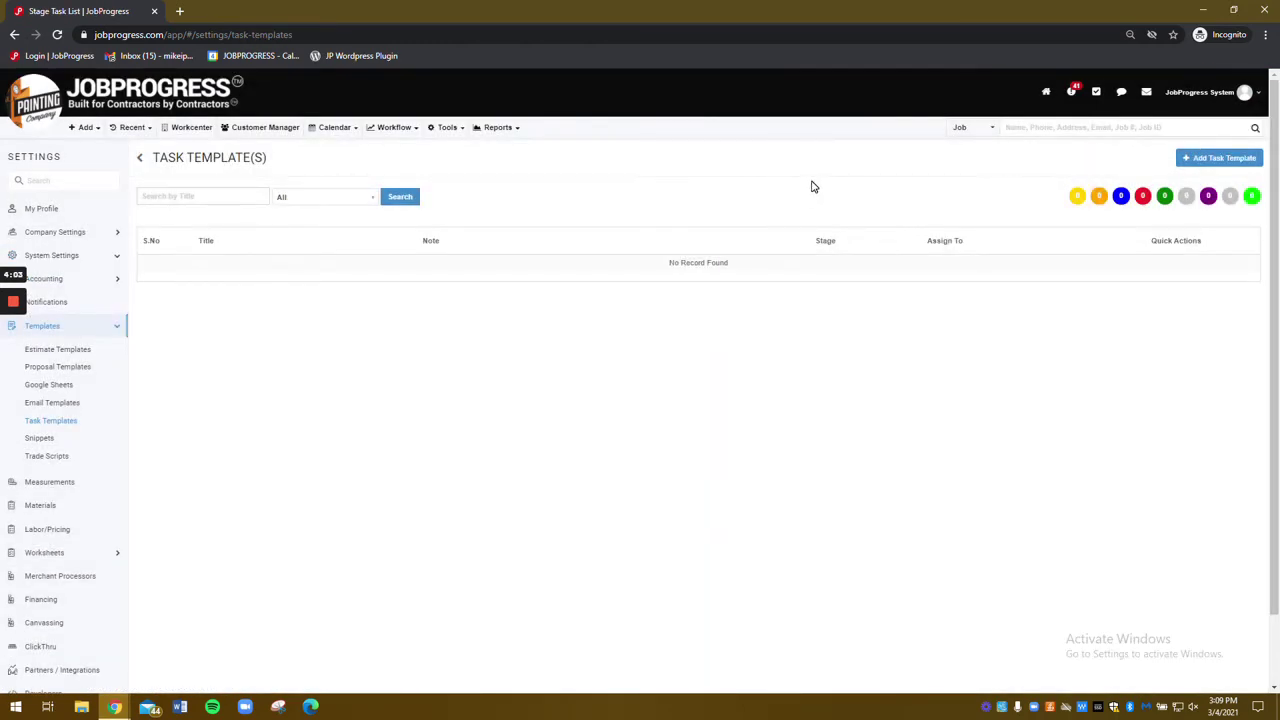
{"action": "left_click", "coordinate": [1236, 163]}
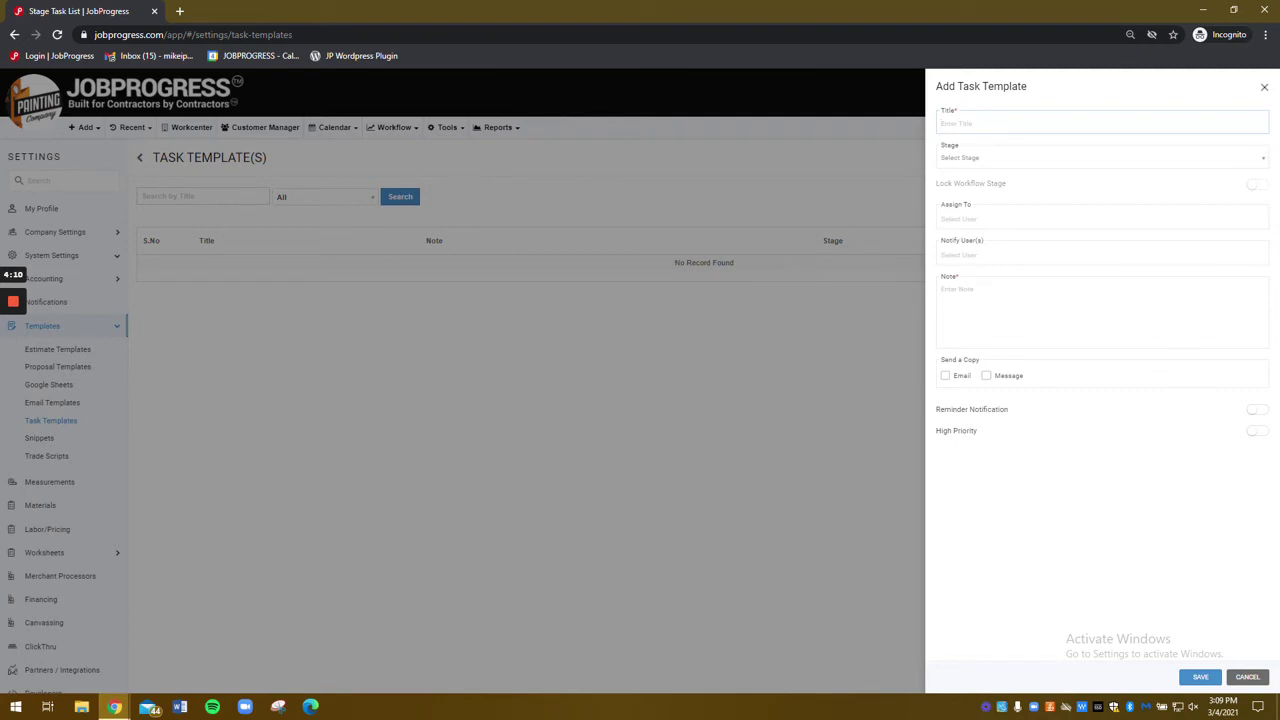
{"action": "type", "text": "Sel"}
{"action": "type", "text": " Appointment"}
{"action": "left_click", "coordinate": [986, 162]}
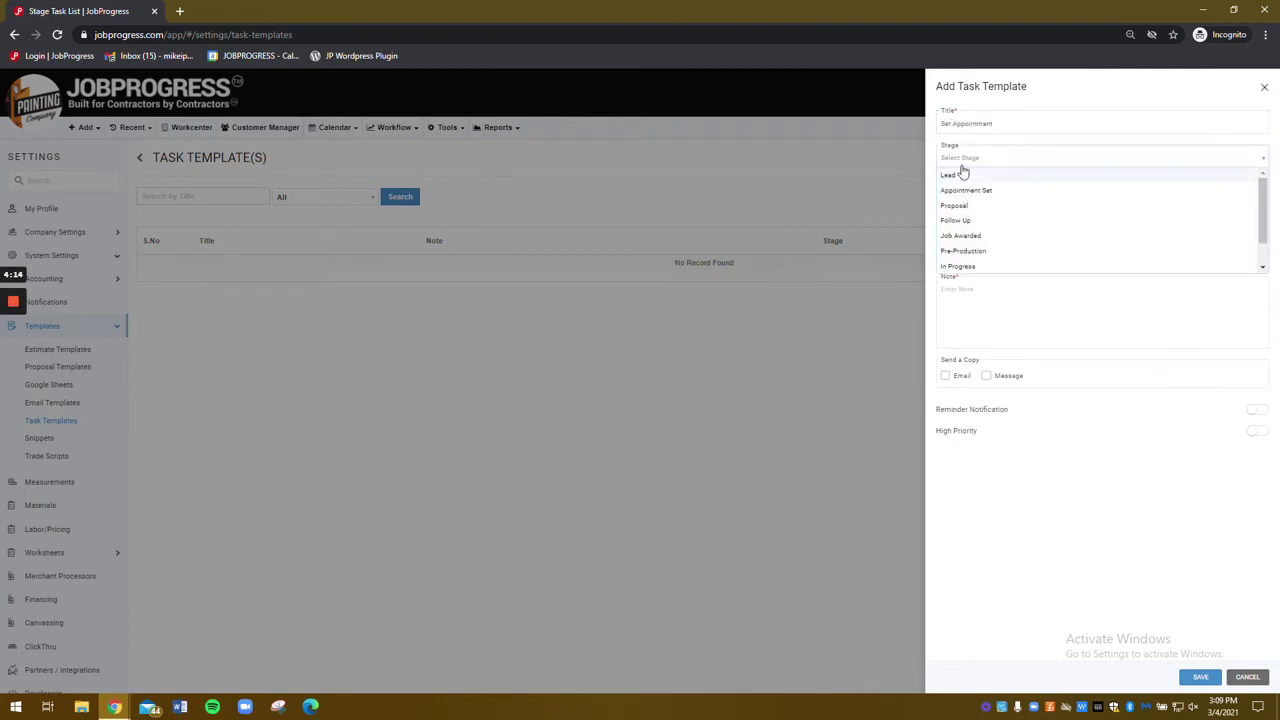
{"action": "left_click", "coordinate": [962, 172]}
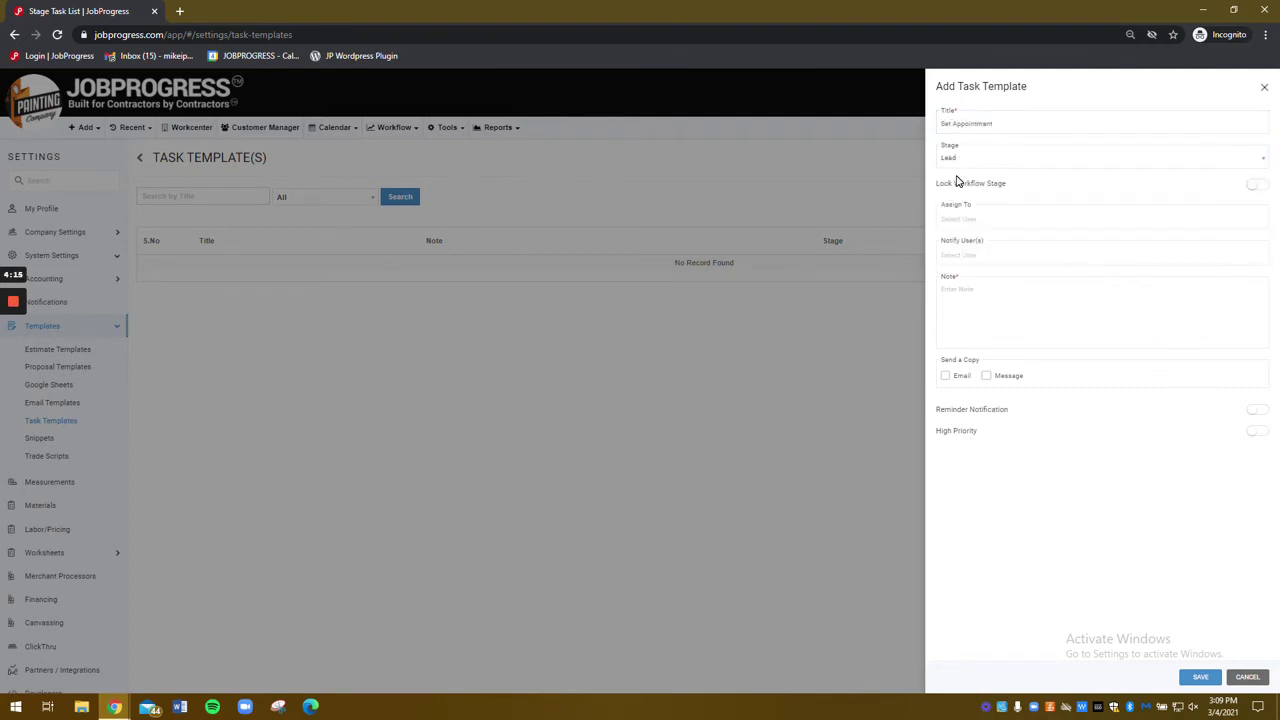
{"action": "left_click", "coordinate": [1256, 190]}
- Assign it to the Salesman / Customer Rep, notify the company user, note 'Please schedule initial appointment', send email and message copies
{"action": "left_click", "coordinate": [1133, 211]}
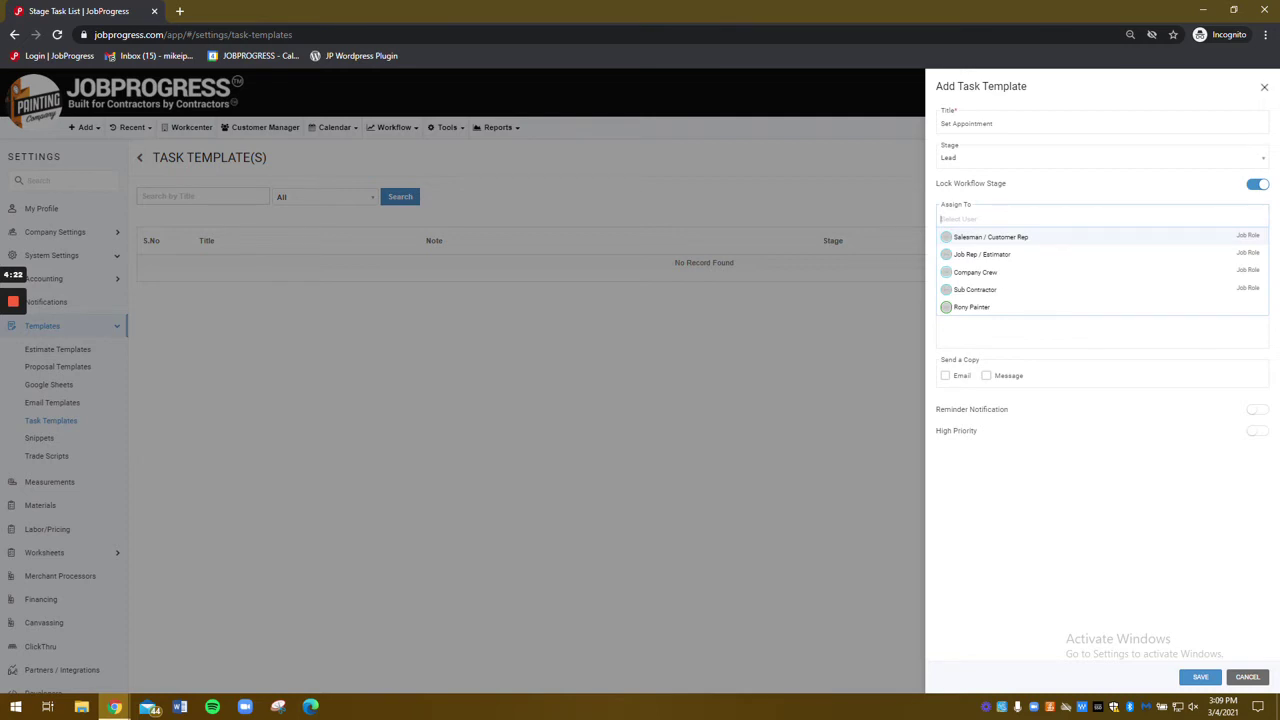
{"action": "left_click", "coordinate": [997, 238]}
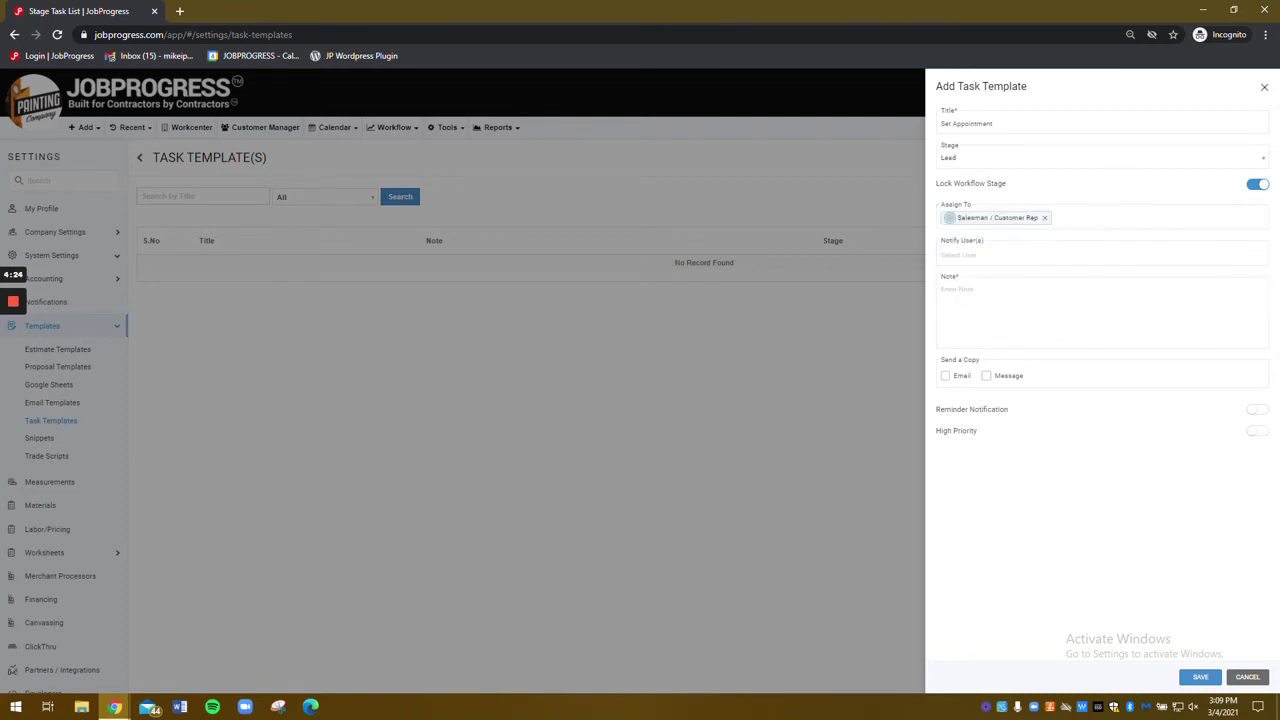
{"action": "left_click", "coordinate": [1048, 244]}
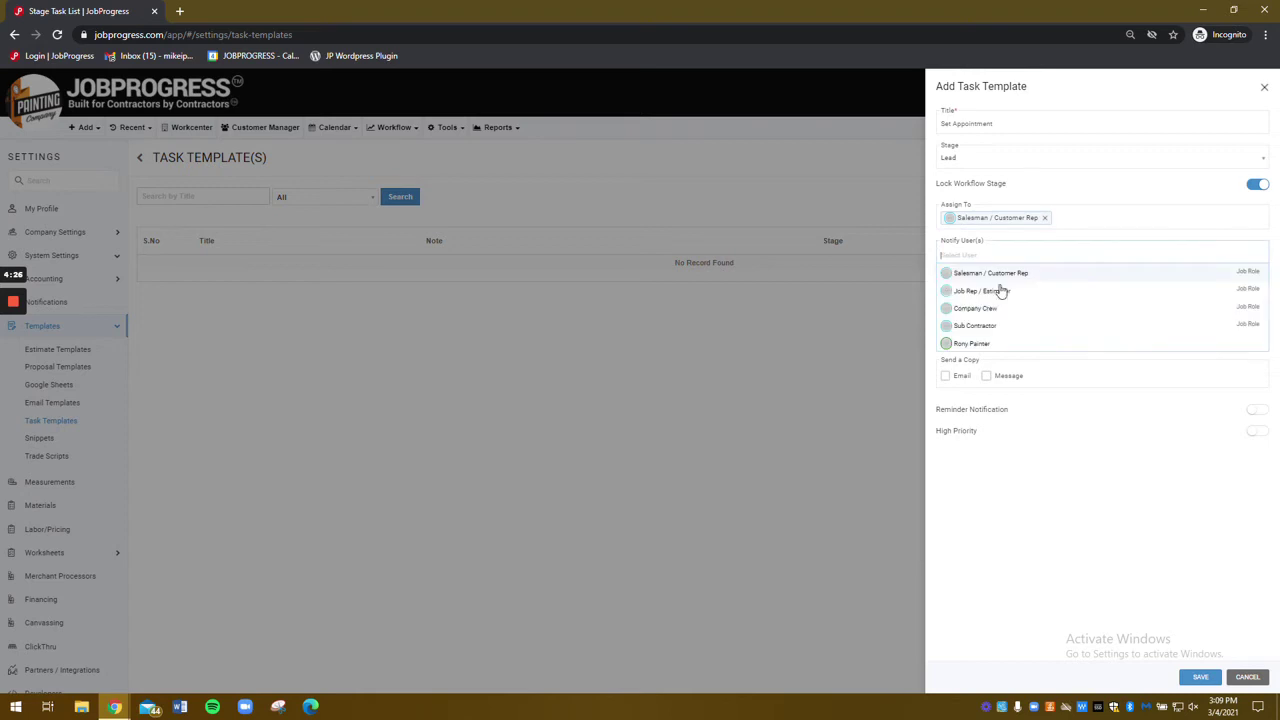
{"action": "left_click", "coordinate": [972, 344]}
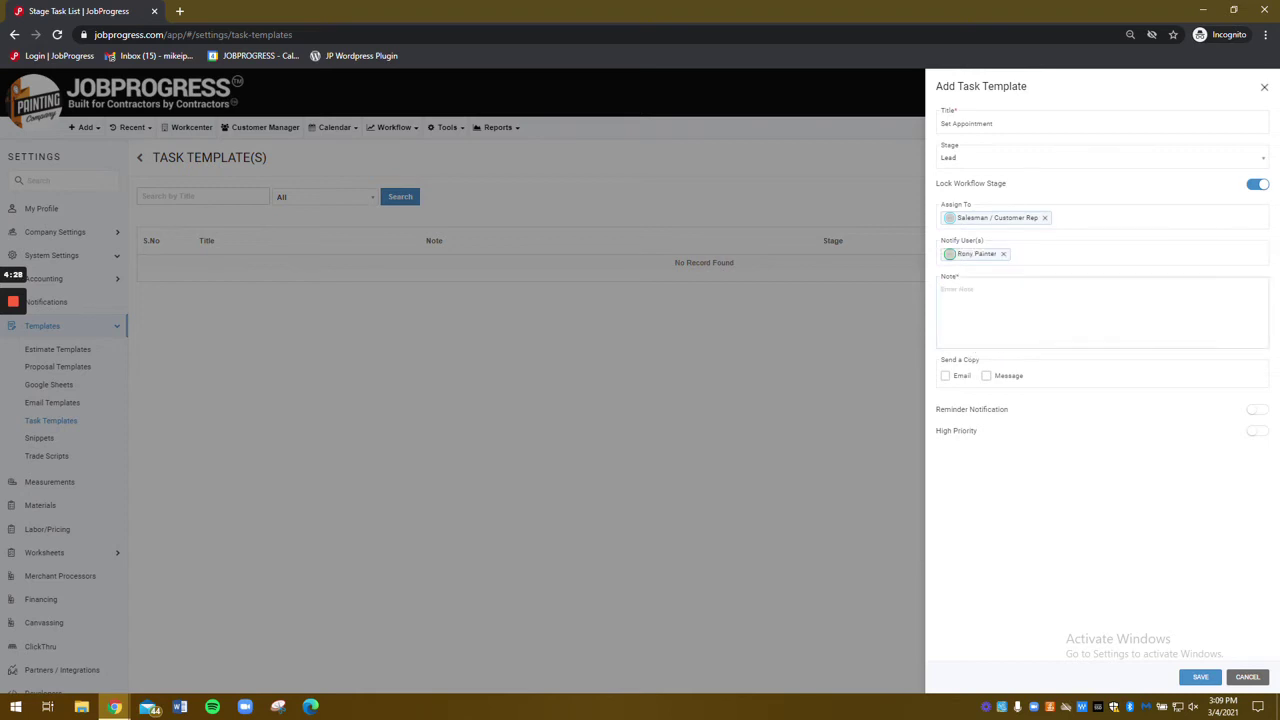
{"action": "type", "text": "Please schedule initial appointment"}
{"action": "left_click", "coordinate": [946, 375]}
{"action": "left_click", "coordinate": [1015, 377]}
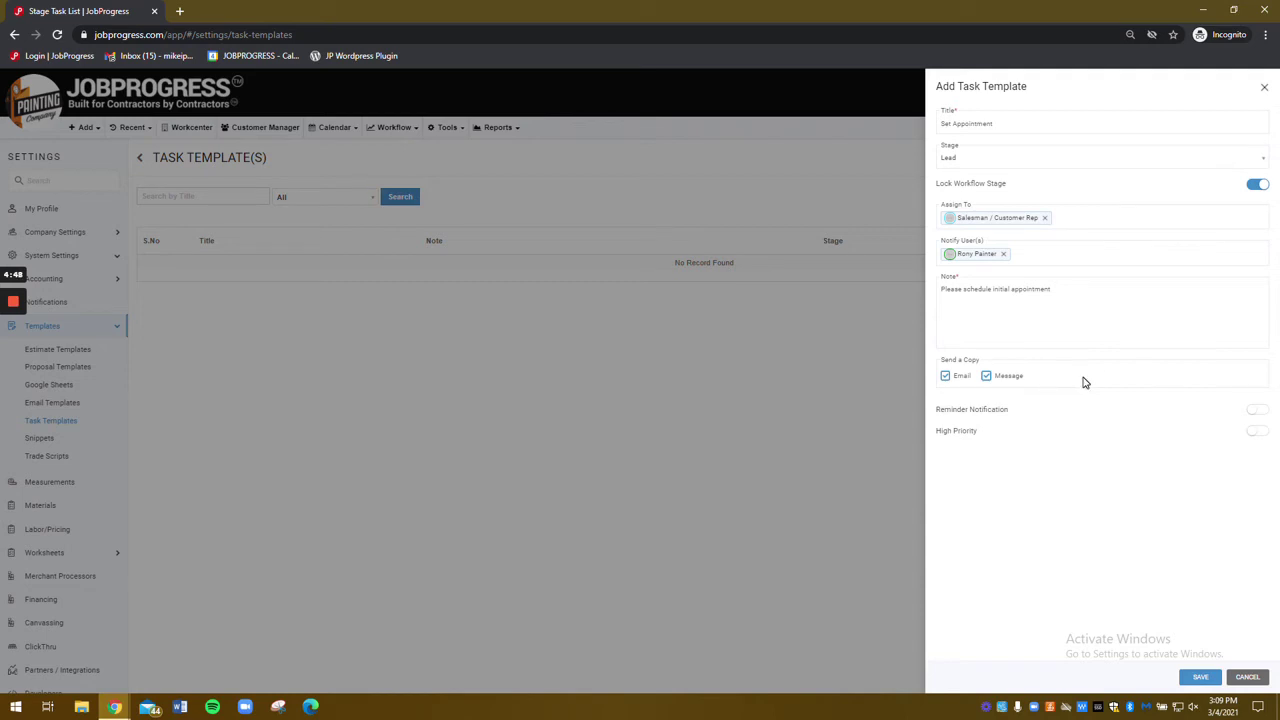
- Turn on reminders, mark it high priority, save the template and return to the workflow stages
{"action": "left_click", "coordinate": [1258, 410]}
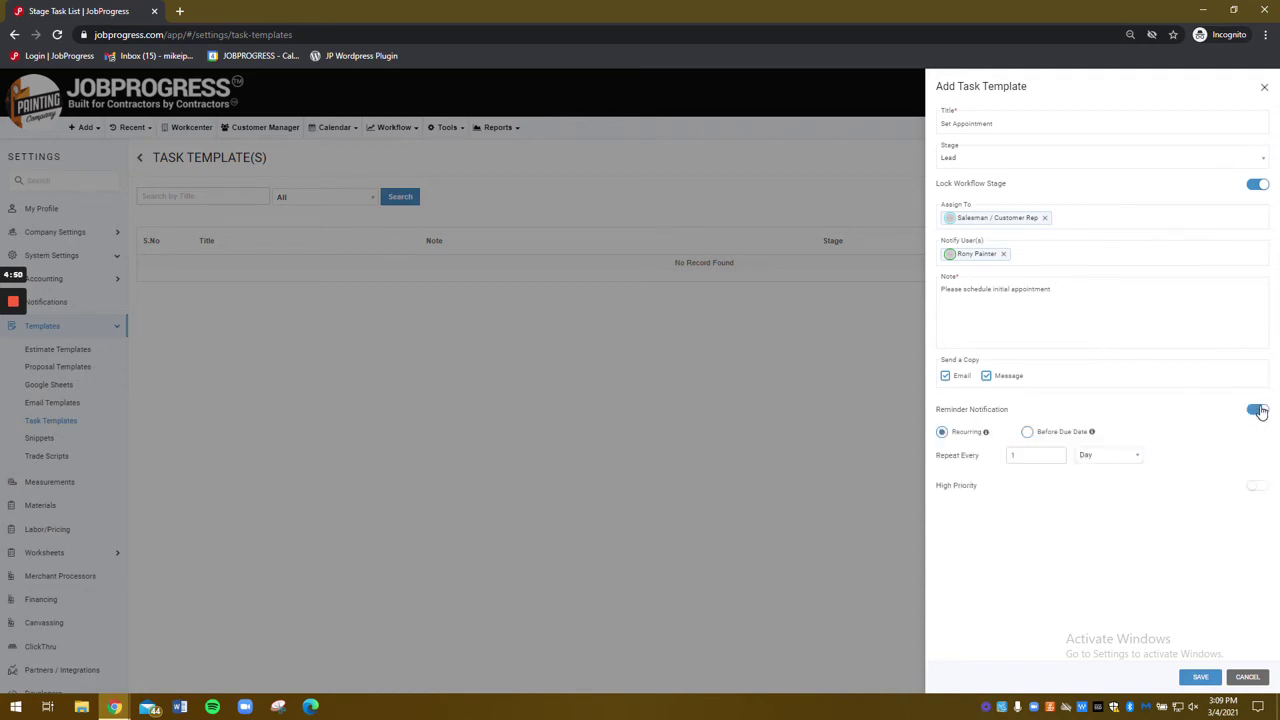
{"action": "left_click", "coordinate": [1260, 487]}
{"action": "left_click", "coordinate": [1200, 677]}
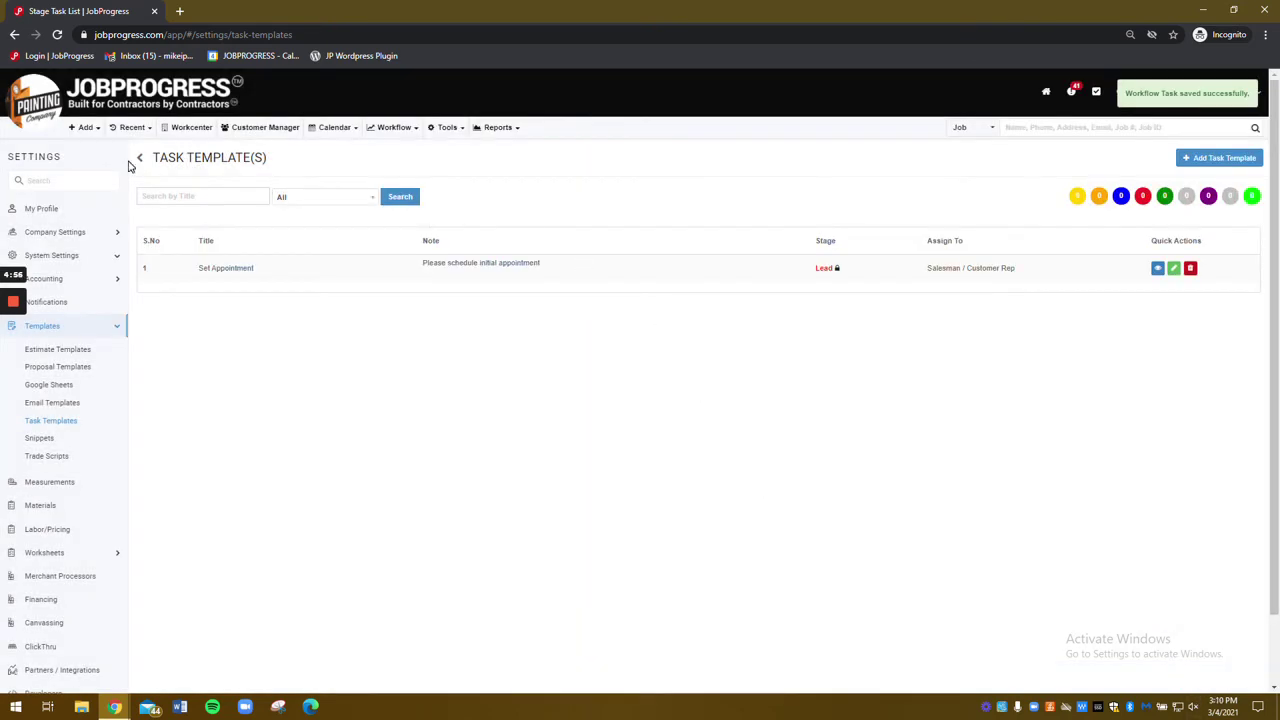
{"action": "left_click", "coordinate": [139, 158]}
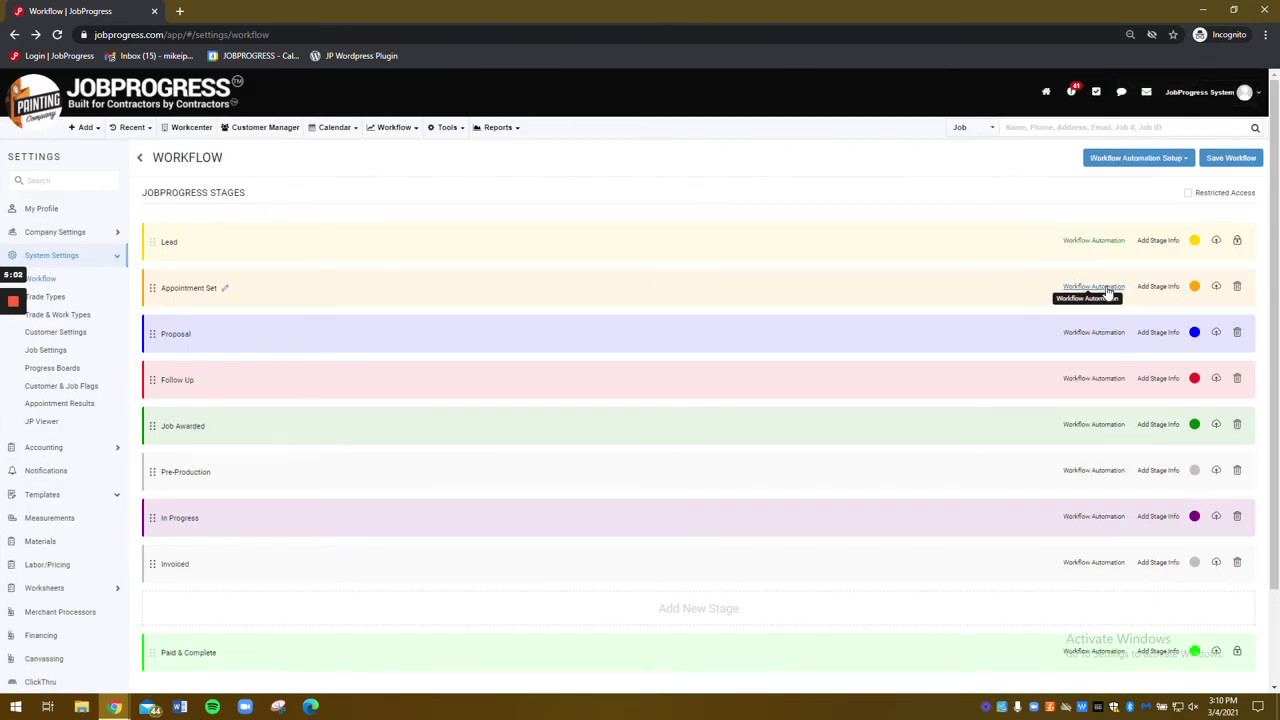
- Check Enable Email in the Appointment Set stage's Workflow Automation settings and update it
{"action": "left_click", "coordinate": [1108, 290]}
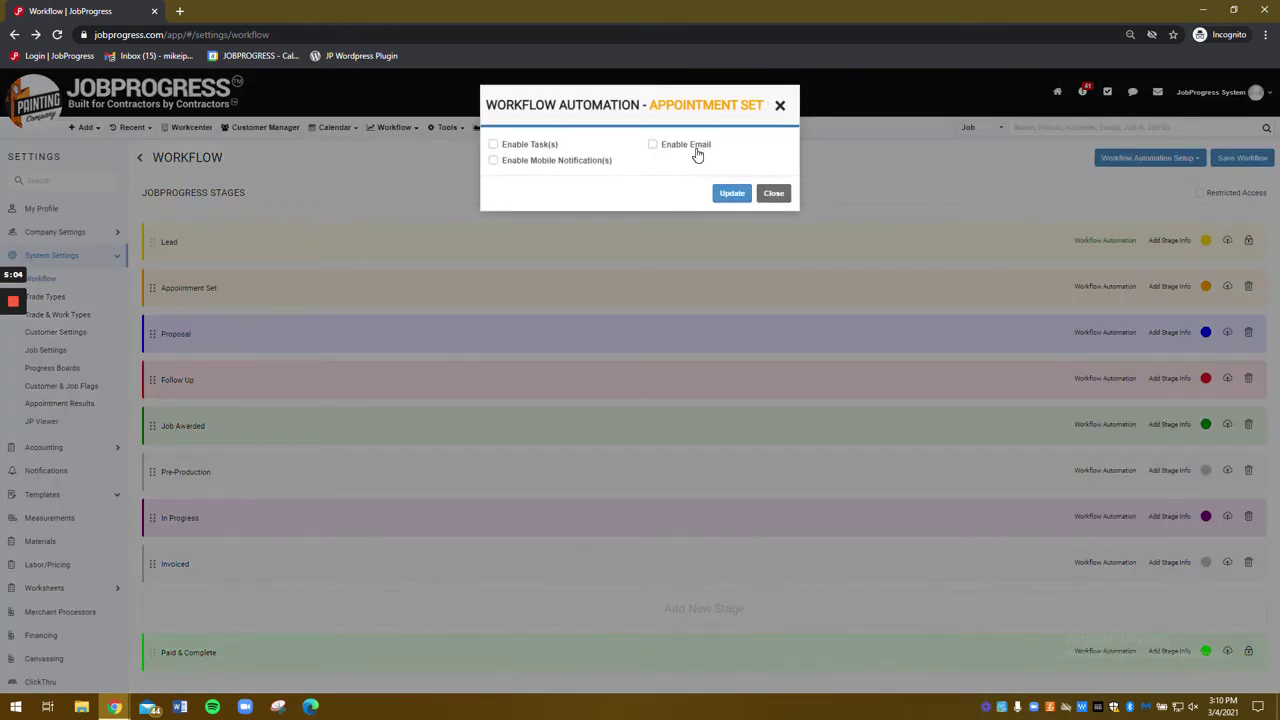
{"action": "left_click", "coordinate": [697, 152]}
{"action": "left_click", "coordinate": [731, 199]}
{"action": "left_click", "coordinate": [733, 195]}
{"action": "left_click", "coordinate": [733, 194]}
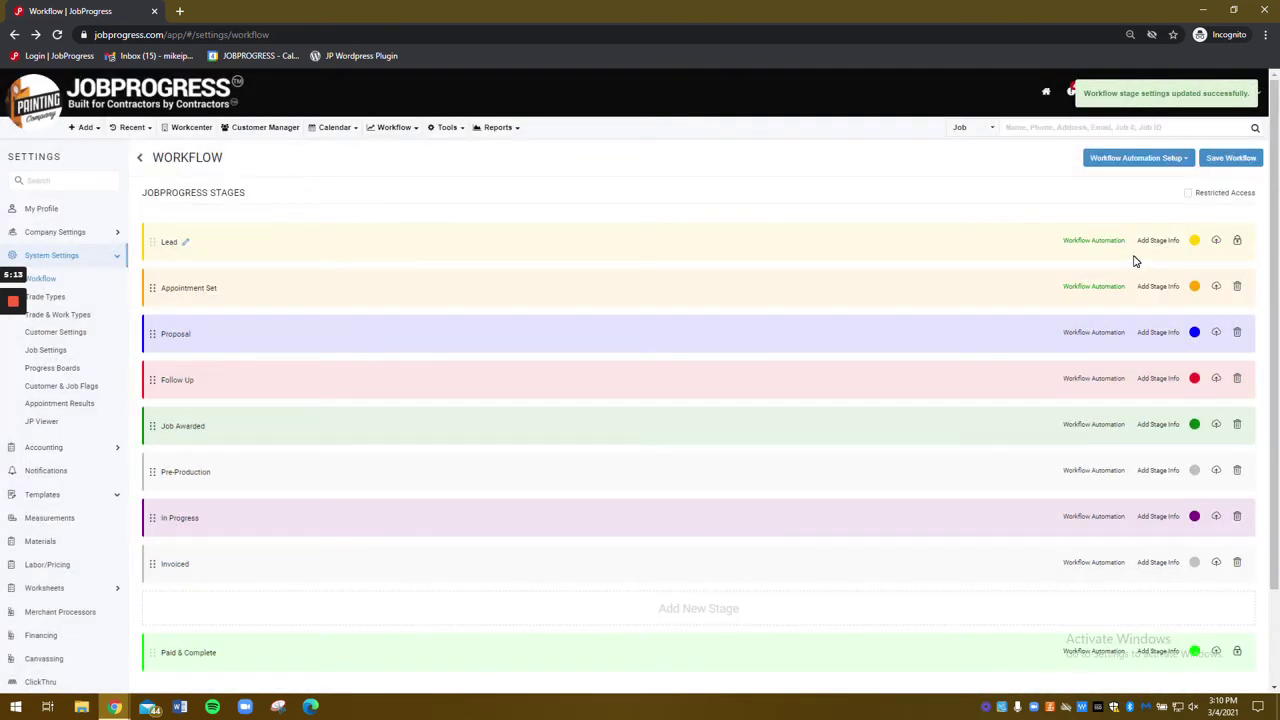
{"action": "left_click", "coordinate": [1186, 160]}
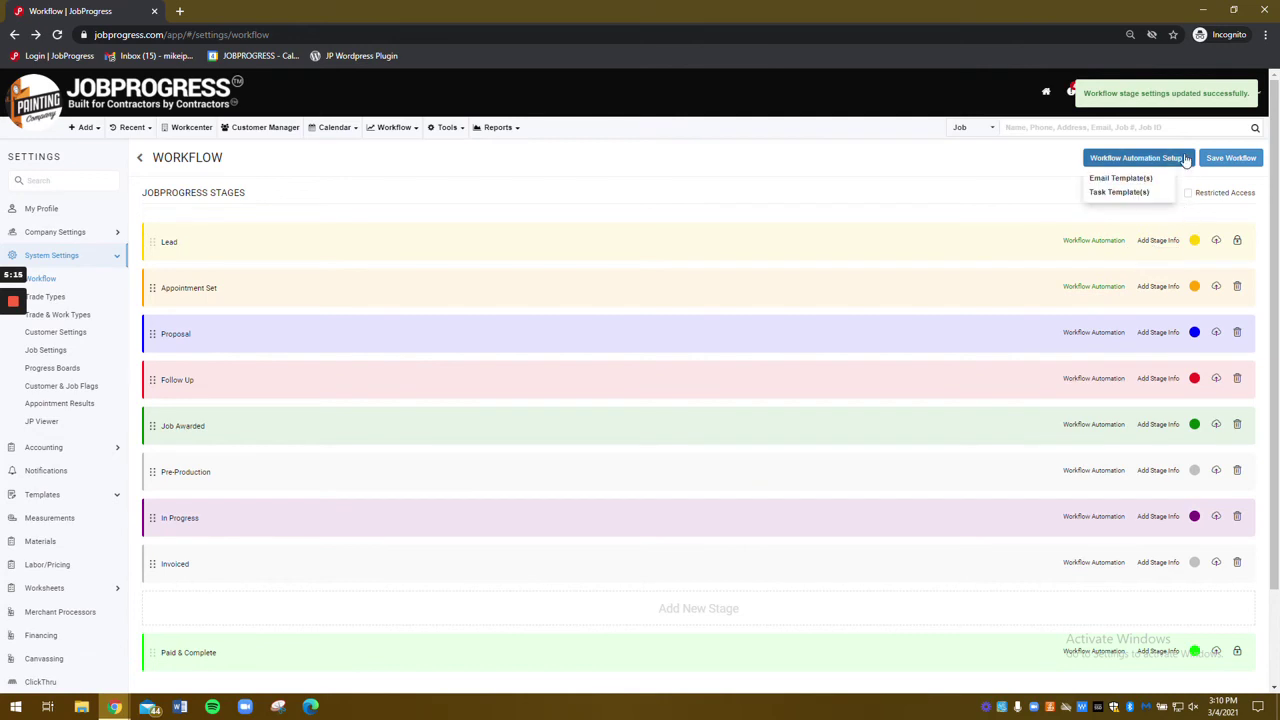
- Create a new email template titled 'Upcoming Appointment' with subject 'Your Upcoming Appointment!'
{"action": "left_click", "coordinate": [1123, 177]}
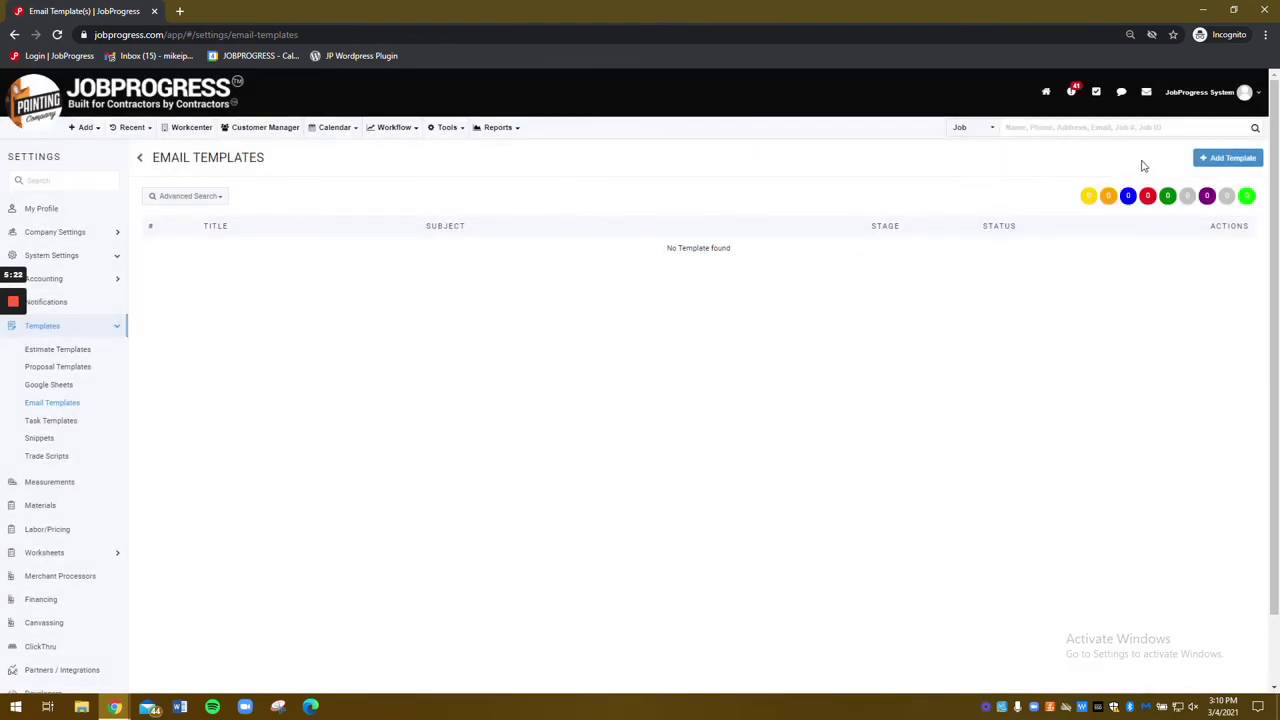
{"action": "left_click", "coordinate": [1209, 160]}
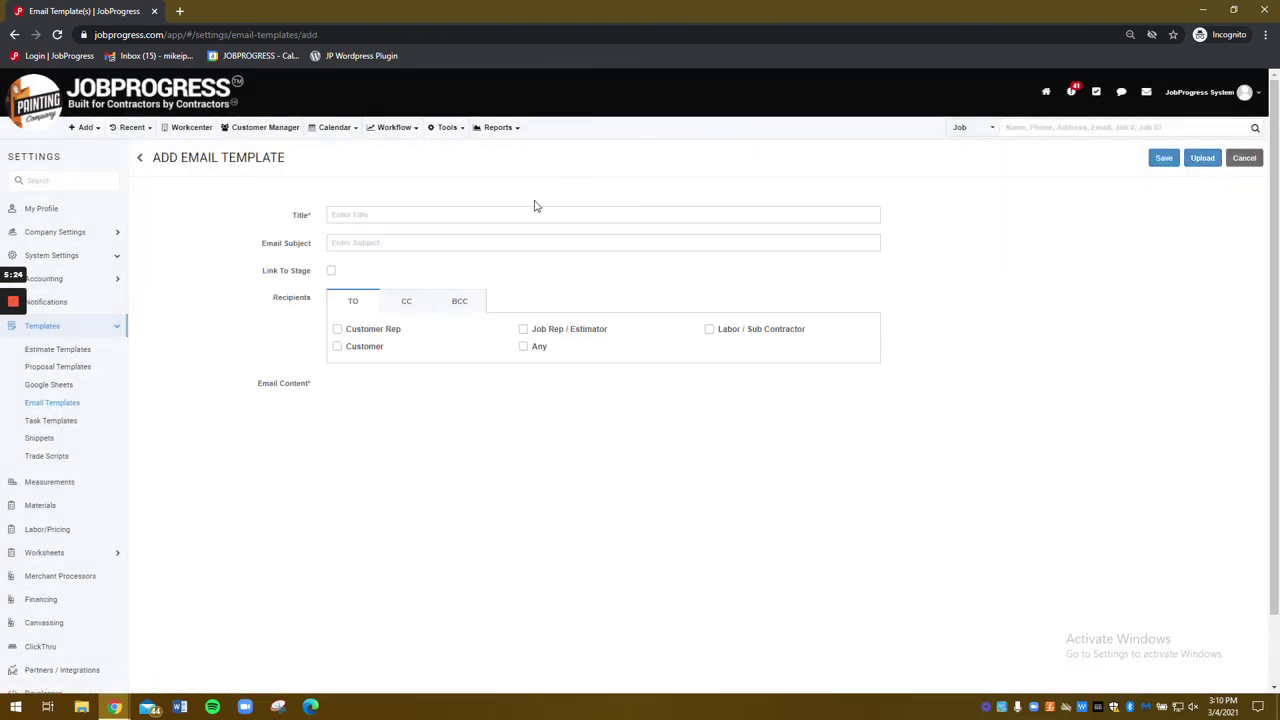
{"action": "left_click", "coordinate": [537, 212]}
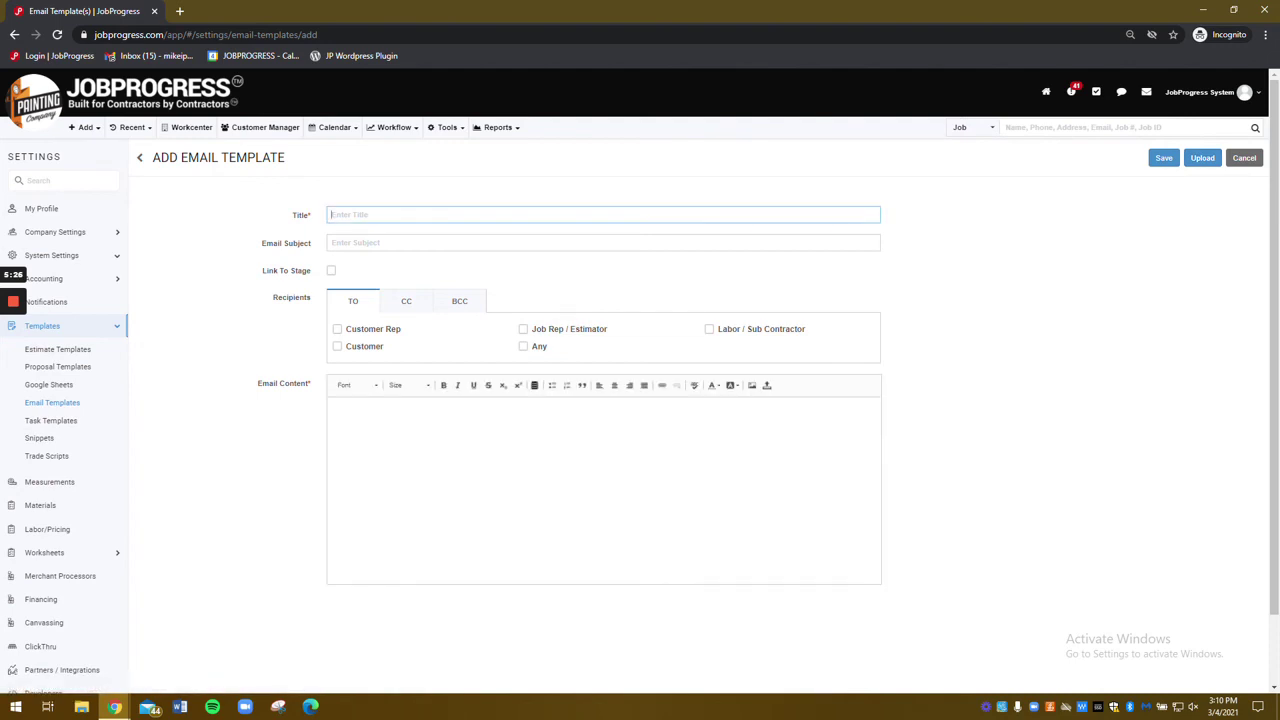
{"action": "type", "text": "Upcoming Appointment"}
{"action": "left_click", "coordinate": [603, 242]}
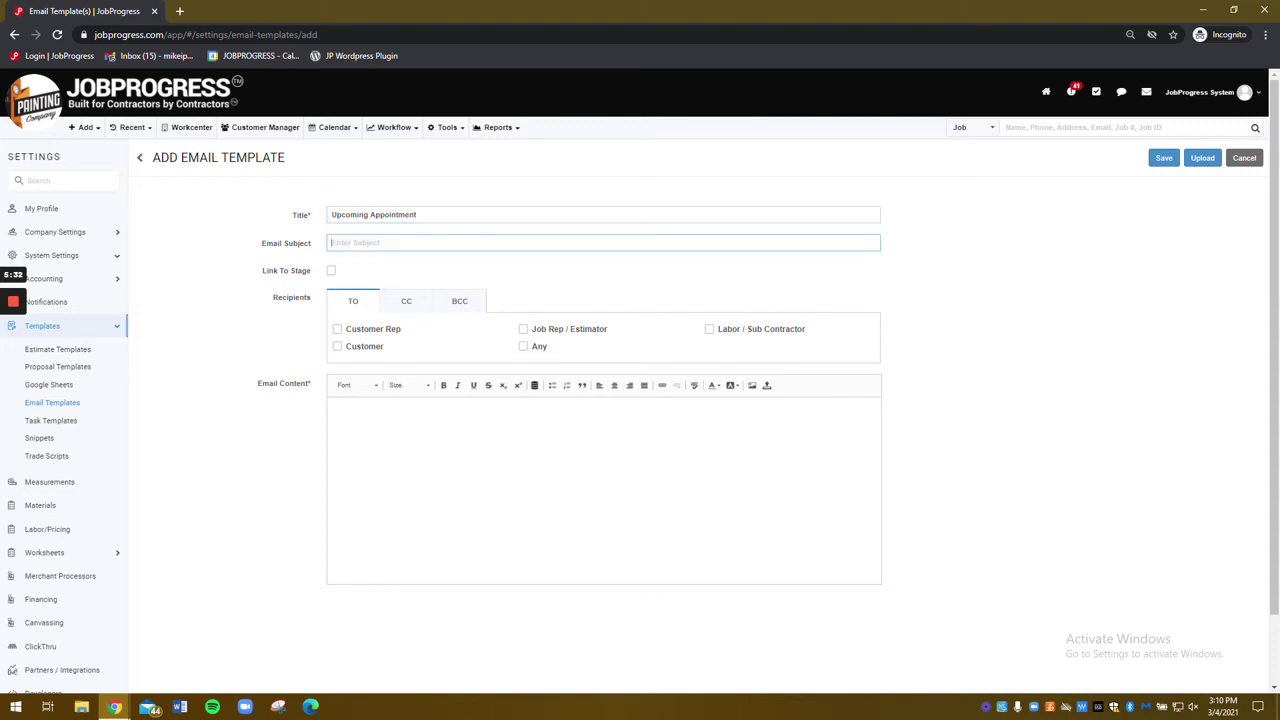
{"action": "type", "text": "Your Upcoming Appointment!"}
- Link the template to Appointment Set, sending to the Customer with the Customer Rep in CC
{"action": "left_click", "coordinate": [331, 271]}
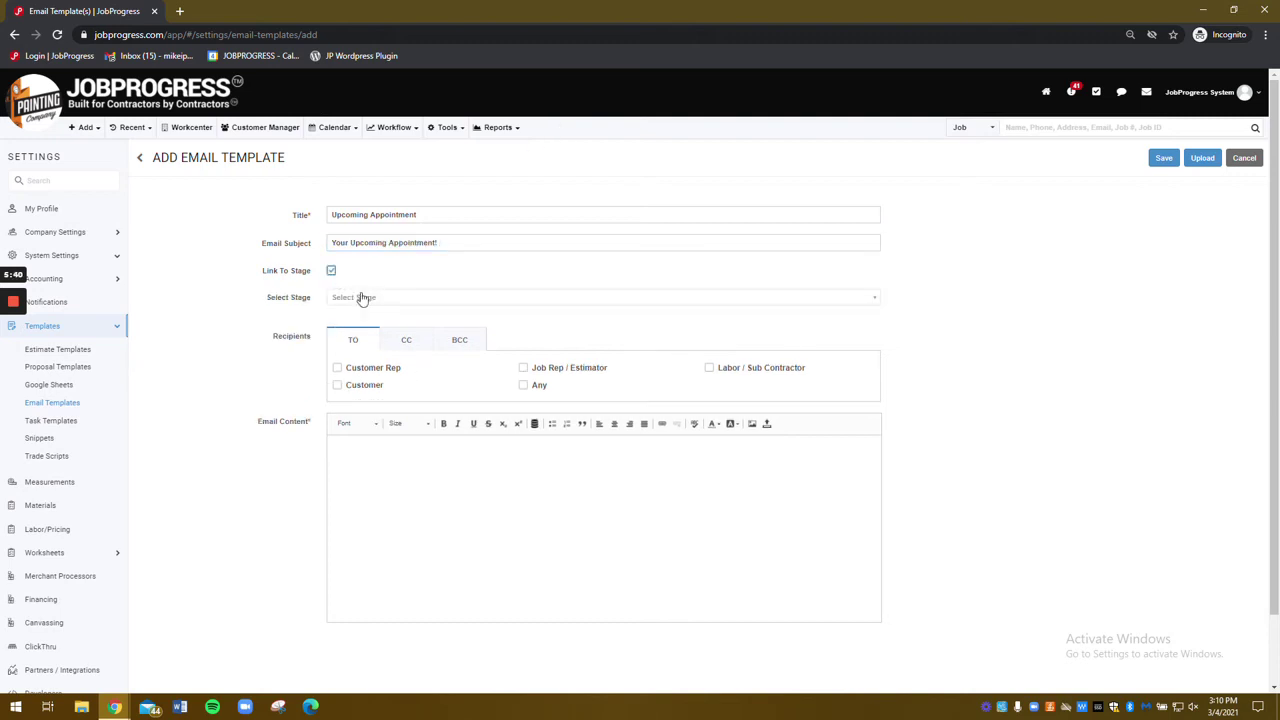
{"action": "left_click", "coordinate": [362, 298]}
{"action": "left_click", "coordinate": [368, 321]}
{"action": "left_click", "coordinate": [365, 393]}
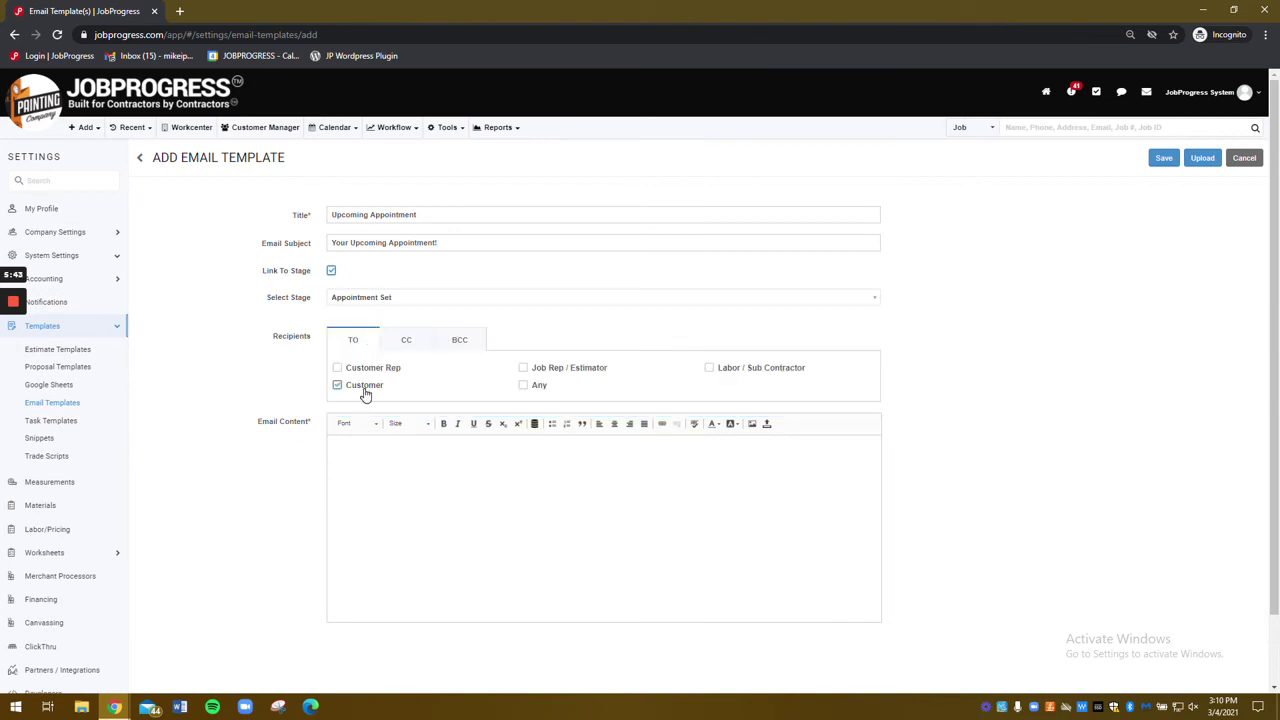
{"action": "left_click", "coordinate": [406, 342]}
{"action": "left_click", "coordinate": [362, 368]}
{"action": "left_click", "coordinate": [365, 342]}
- Begin the email body with 'Hello' followed by the [CUSTOMER_FIRST_NAME] placeholder
{"action": "left_click", "coordinate": [338, 451]}
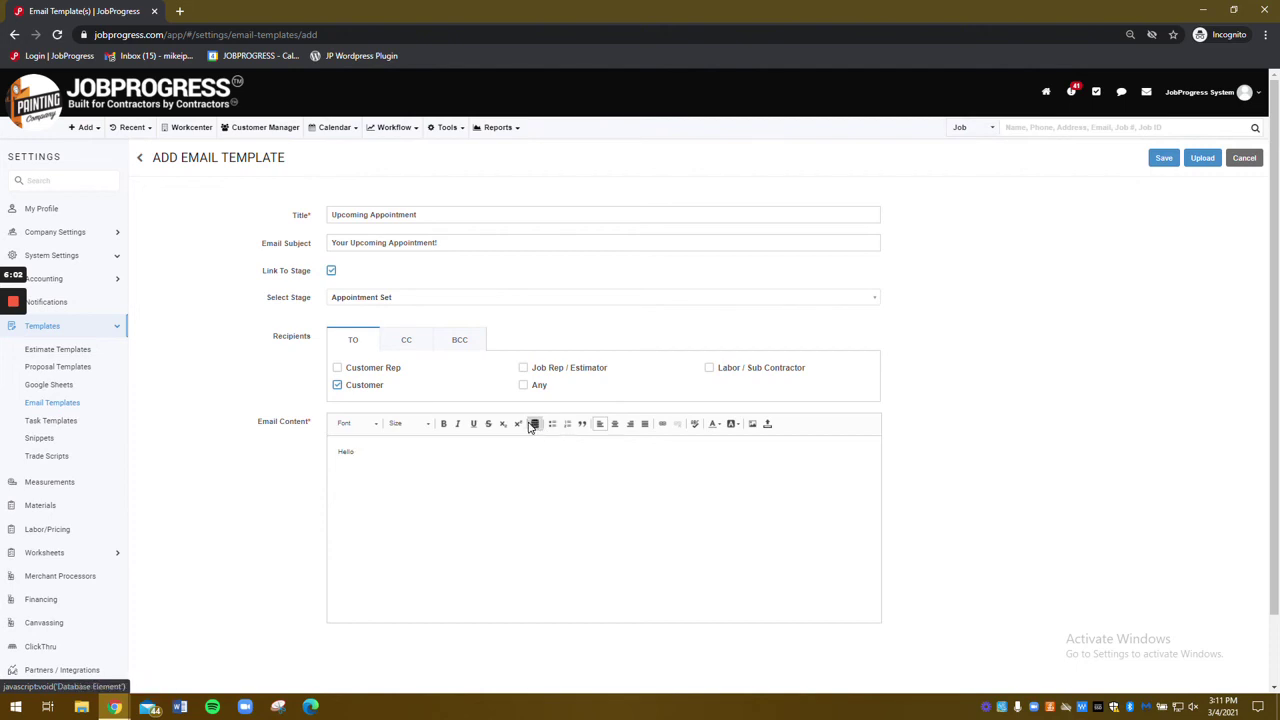
{"action": "left_click", "coordinate": [537, 425]}
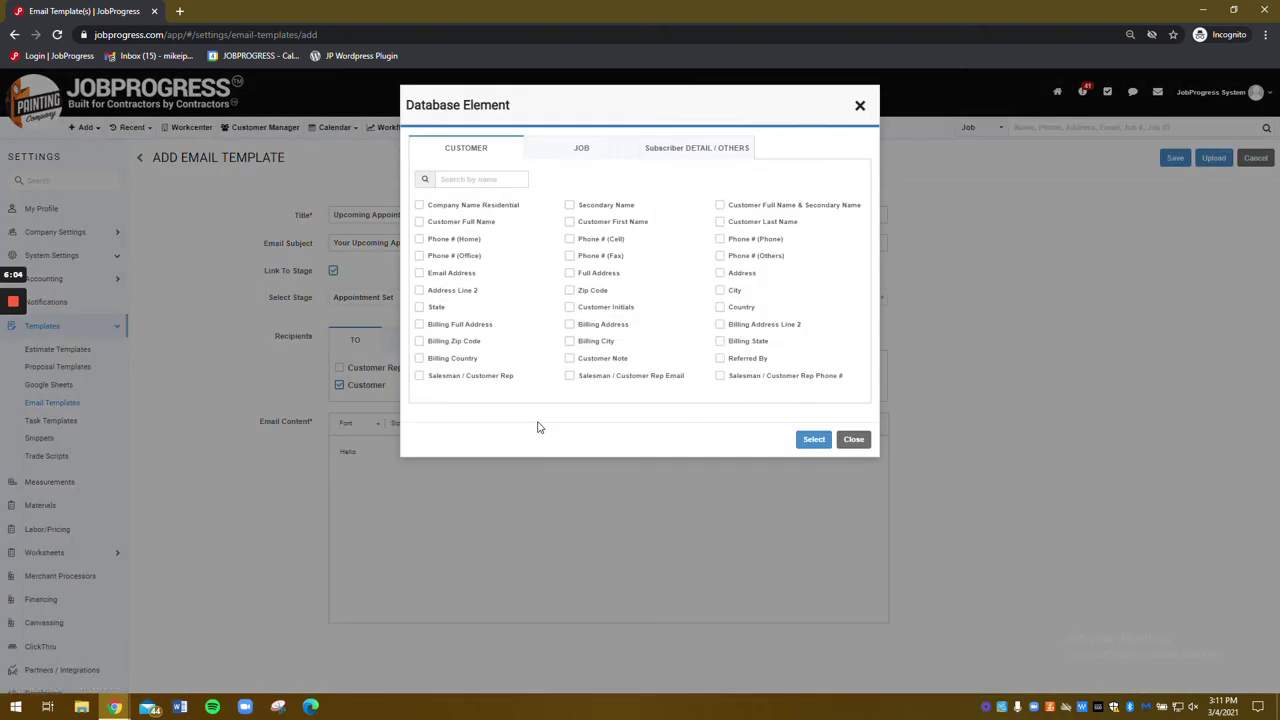
{"action": "left_click", "coordinate": [490, 223]}
{"action": "left_click", "coordinate": [597, 222]}
{"action": "left_click", "coordinate": [813, 440]}
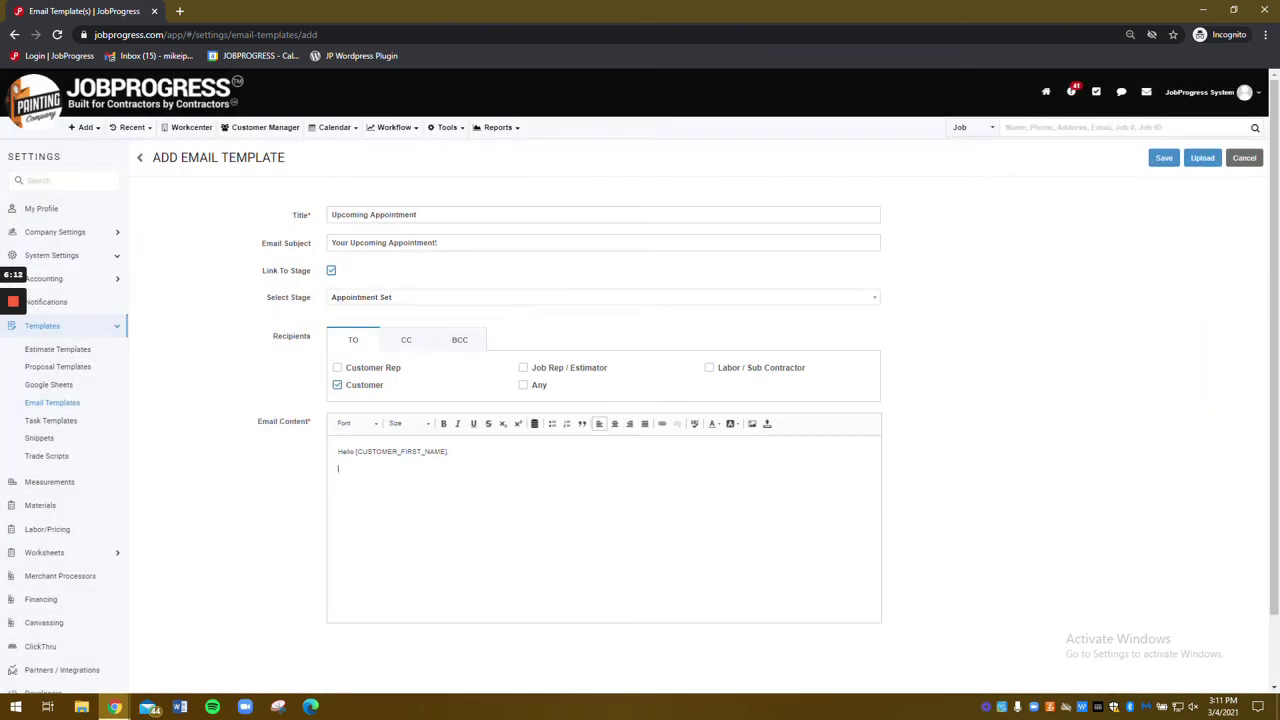
- Add 'Your upcoming appointment is set for' followed by the [JOB_APPOINTMENT_START_DATE] placeholder
{"action": "type", "text": "Your upcoming appointment is set for"}
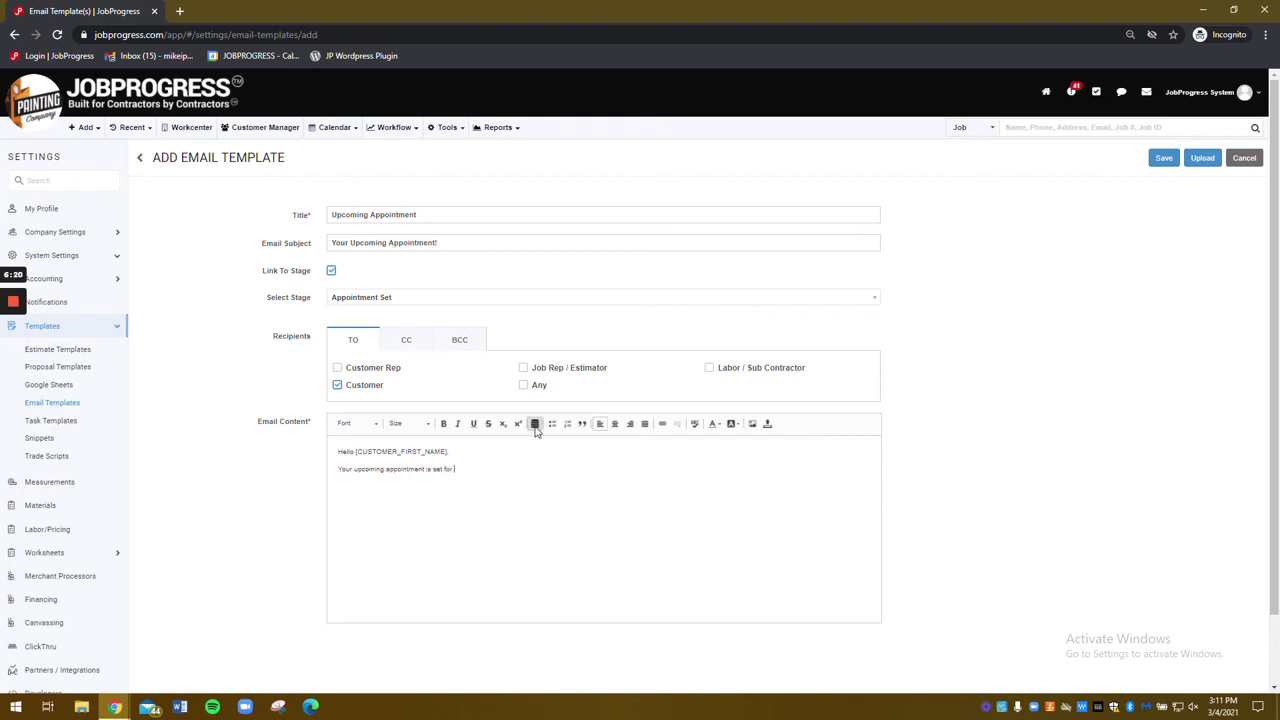
{"action": "left_click", "coordinate": [534, 424]}
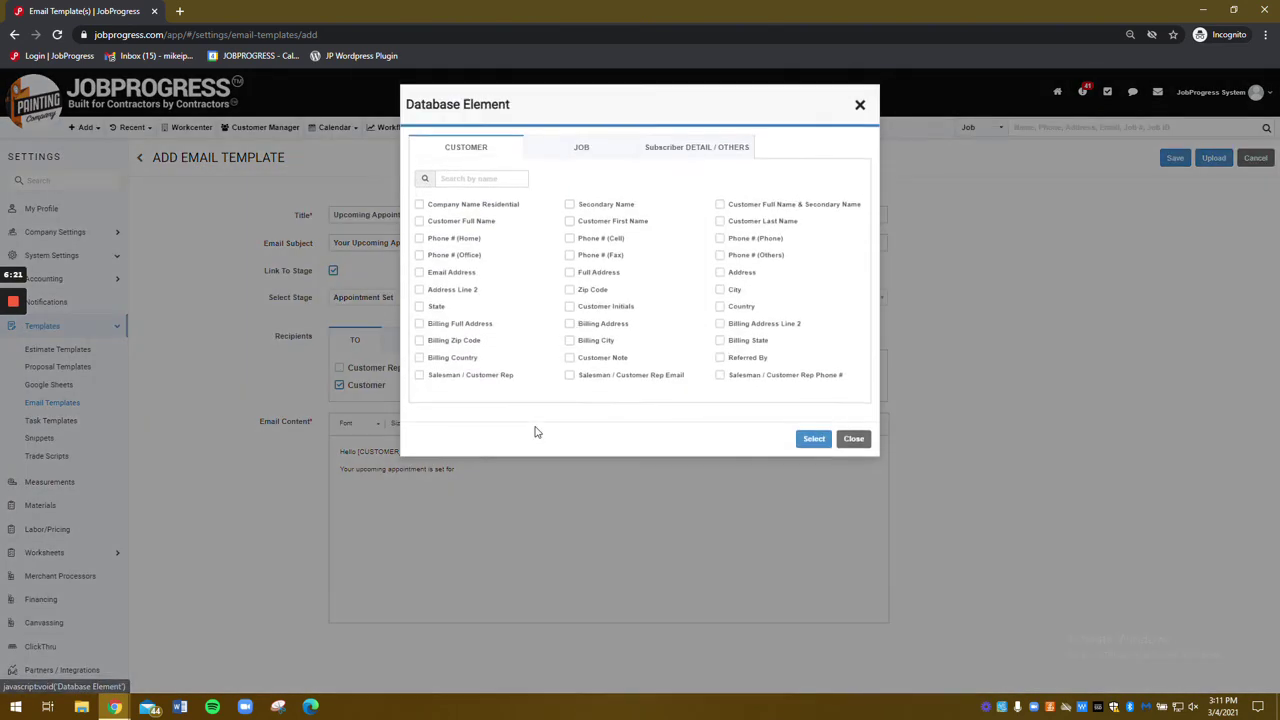
{"action": "left_click", "coordinate": [586, 150]}
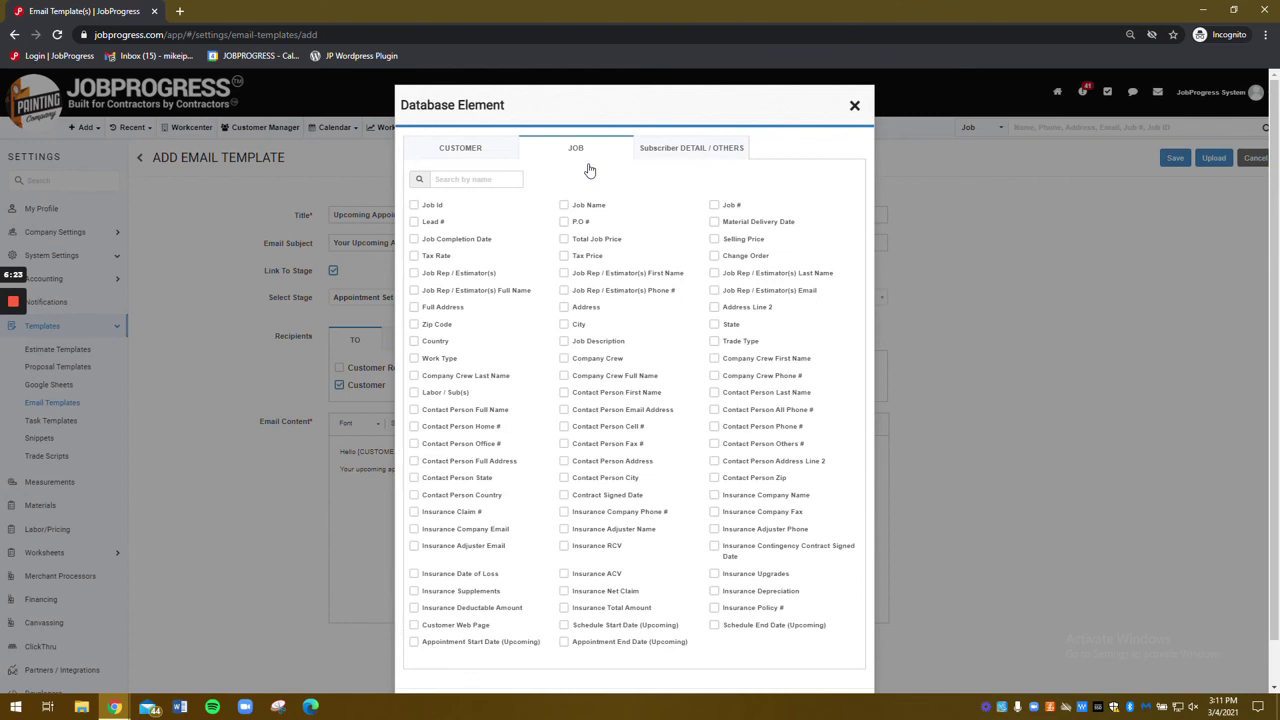
{"action": "left_click", "coordinate": [466, 642]}
{"action": "scroll", "coordinate": [496, 640], "scroll_direction": "down", "scroll_amount": 1}
{"action": "left_click", "coordinate": [808, 660]}
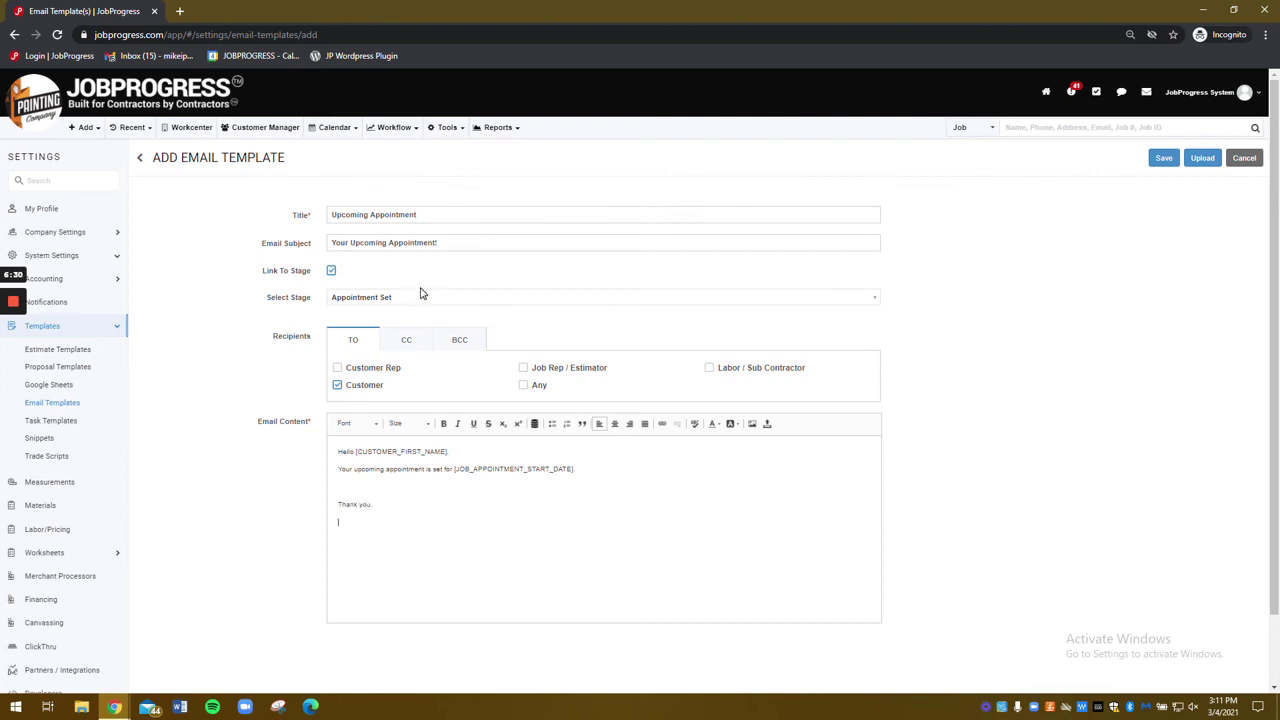
- Sign off with the Salesman / Customer Rep name, email and phone placeholders
{"action": "left_click", "coordinate": [534, 423]}
{"action": "left_click", "coordinate": [479, 377]}
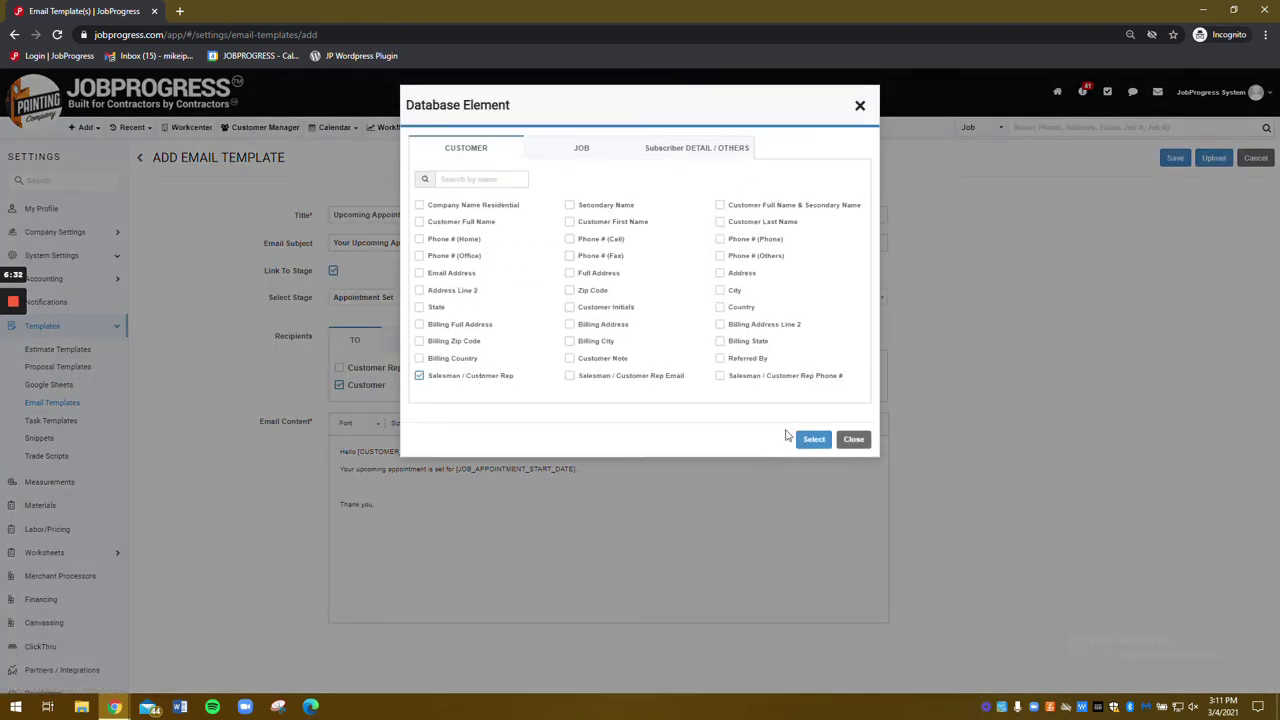
{"action": "left_click", "coordinate": [813, 440]}
{"action": "left_click", "coordinate": [537, 425]}
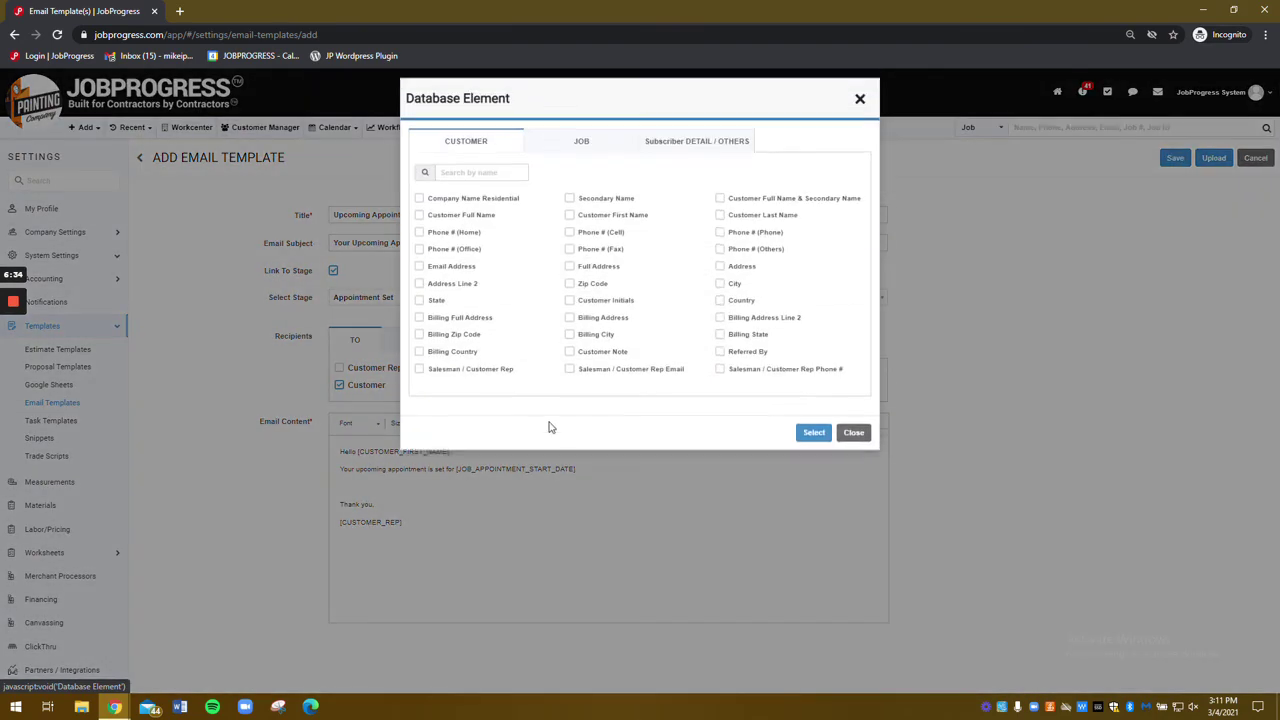
{"action": "left_click", "coordinate": [650, 377]}
{"action": "left_click", "coordinate": [813, 440]}
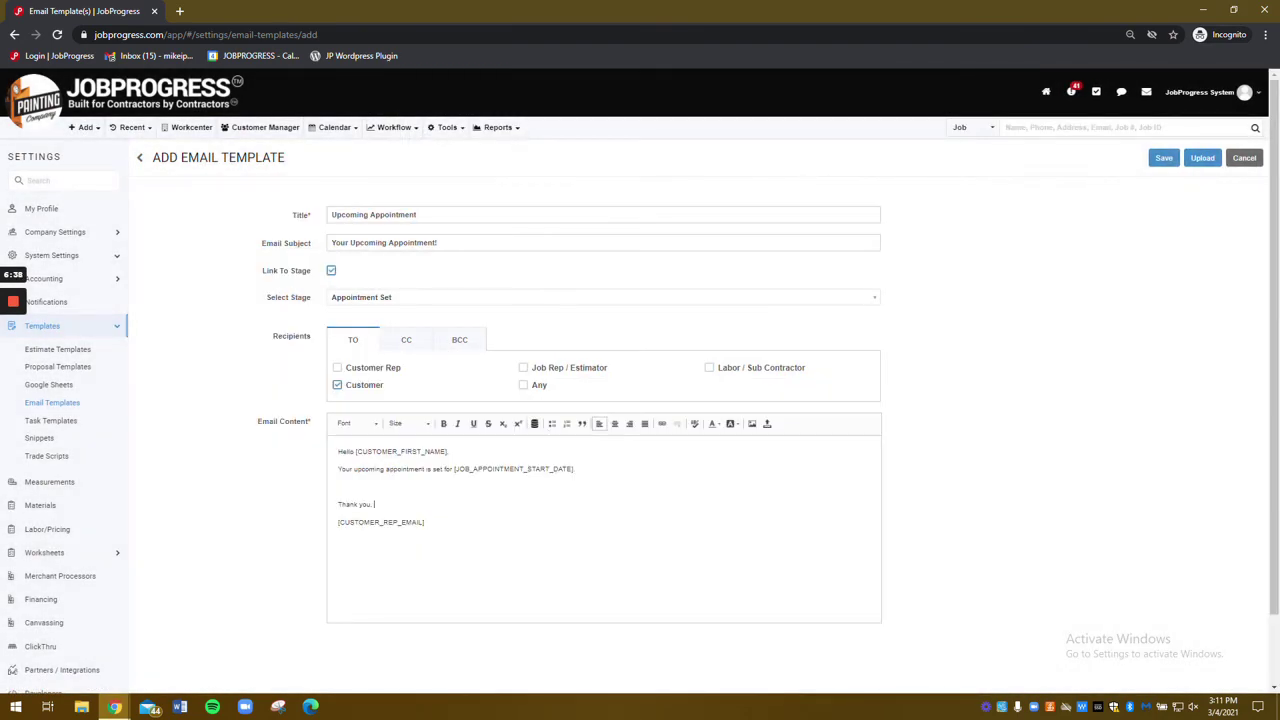
{"action": "left_click", "coordinate": [534, 424]}
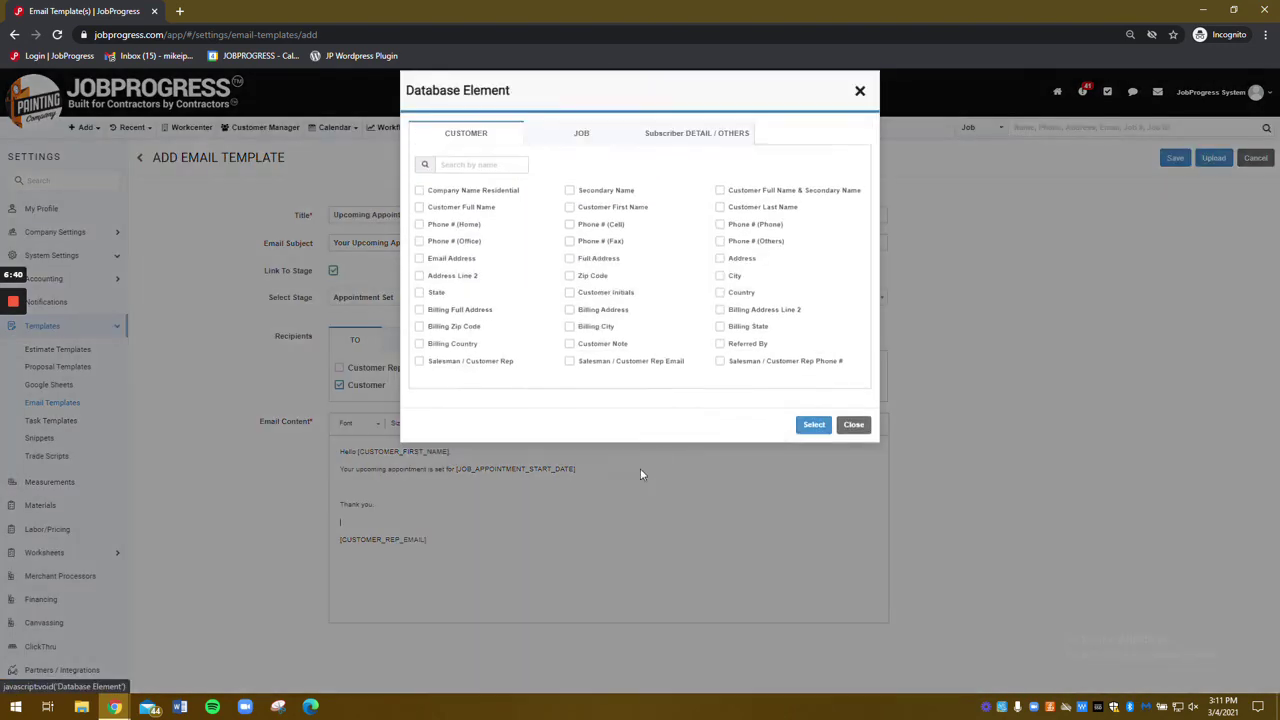
{"action": "left_click", "coordinate": [419, 375]}
{"action": "left_click", "coordinate": [814, 439]}
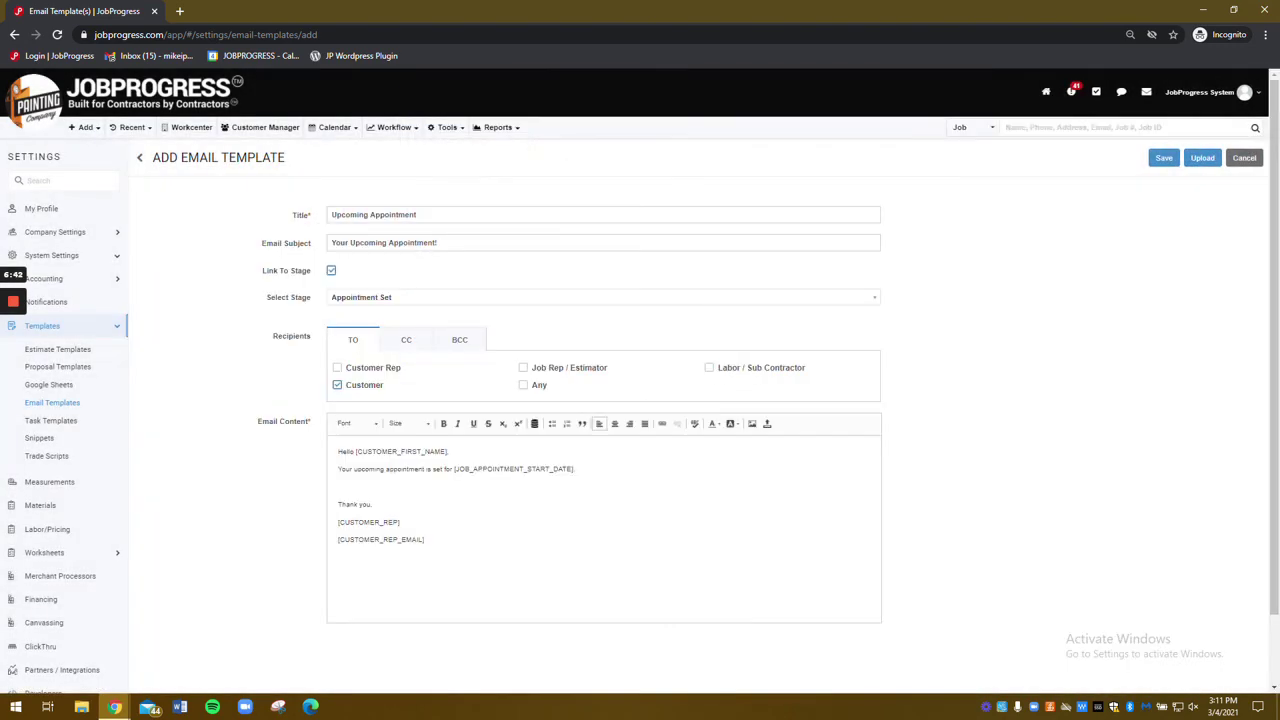
{"action": "left_click", "coordinate": [534, 424]}
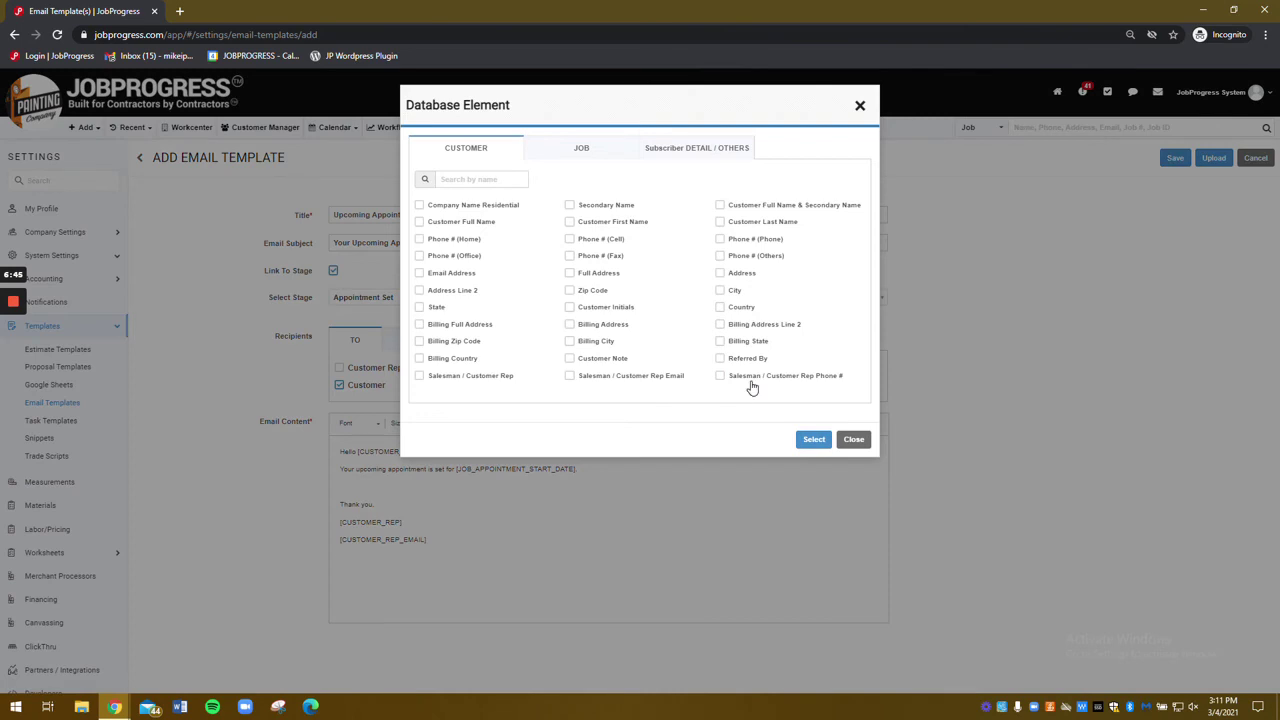
{"action": "left_click", "coordinate": [750, 377]}
{"action": "left_click", "coordinate": [823, 440]}
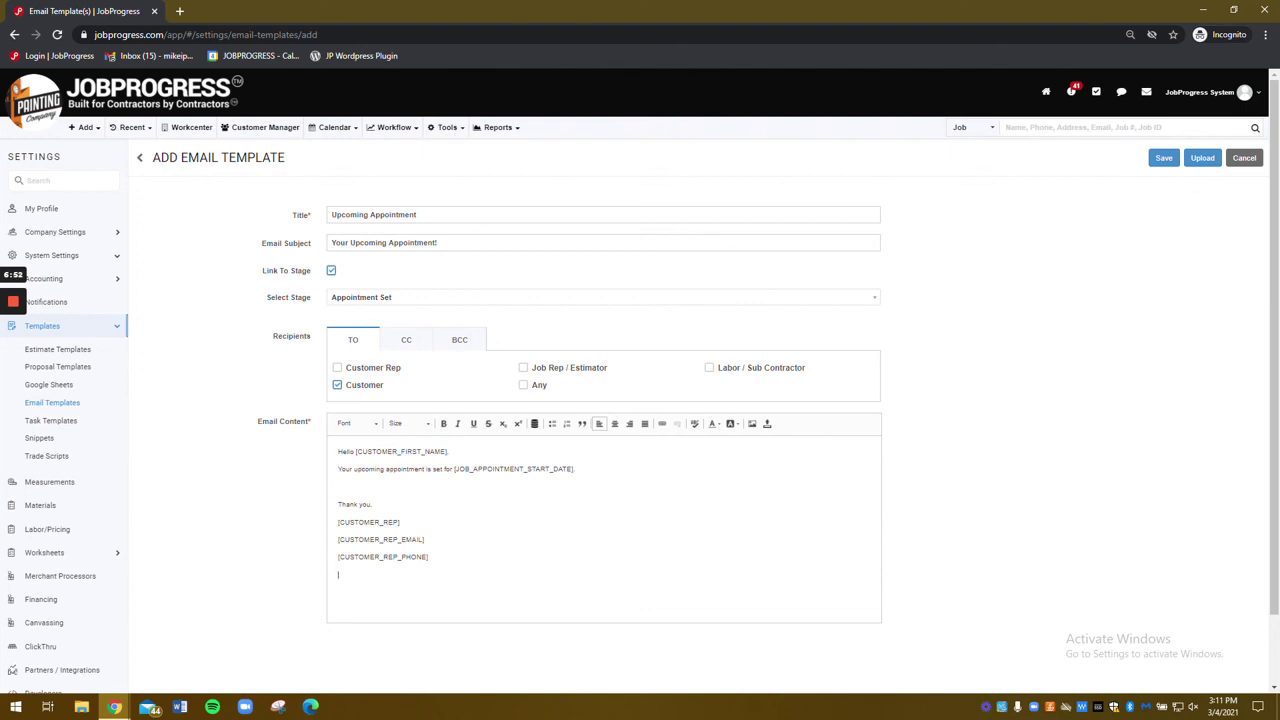
- Save the Upcoming Appointment email template without adding any image
{"action": "left_click", "coordinate": [770, 428]}
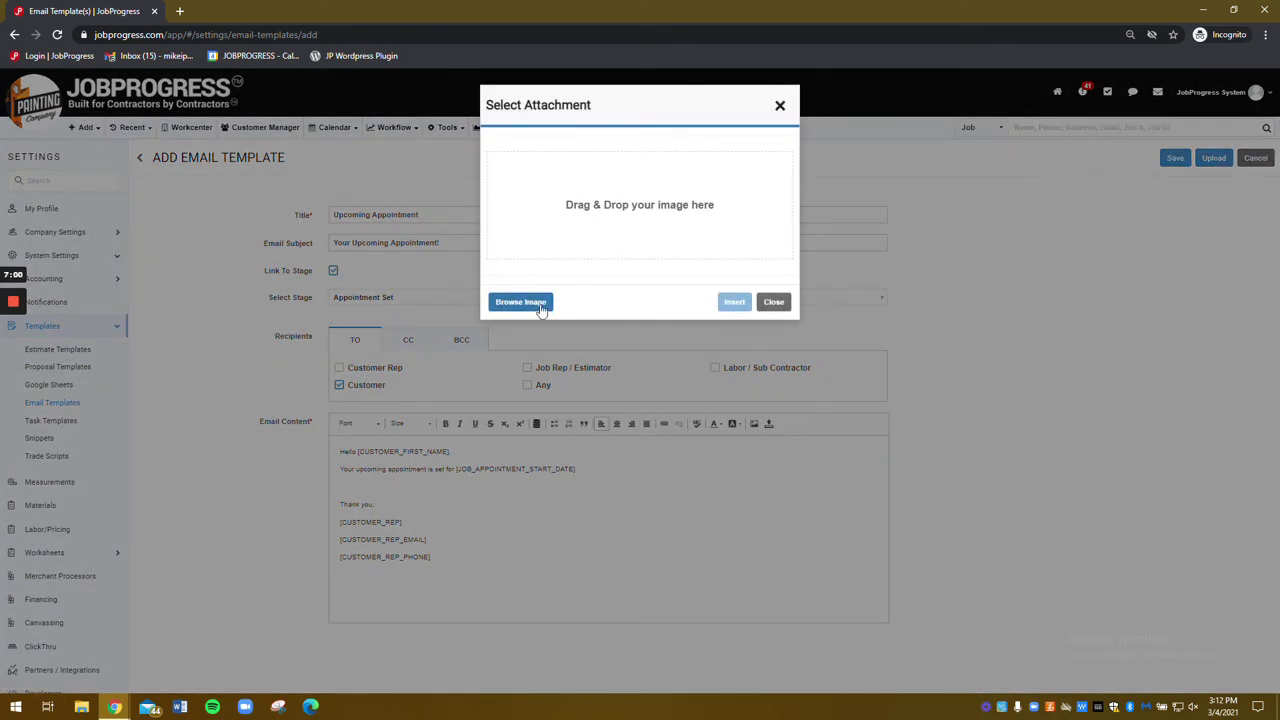
{"action": "left_click", "coordinate": [773, 301]}
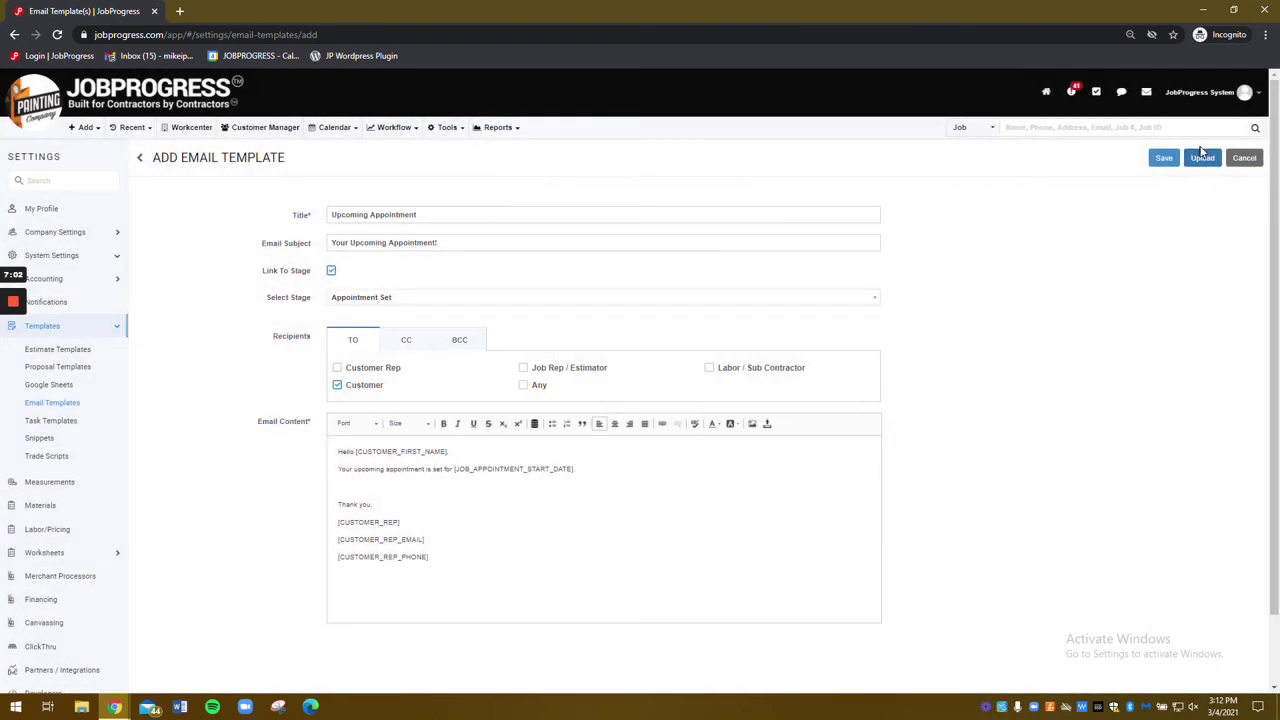
{"action": "left_click", "coordinate": [1165, 160]}
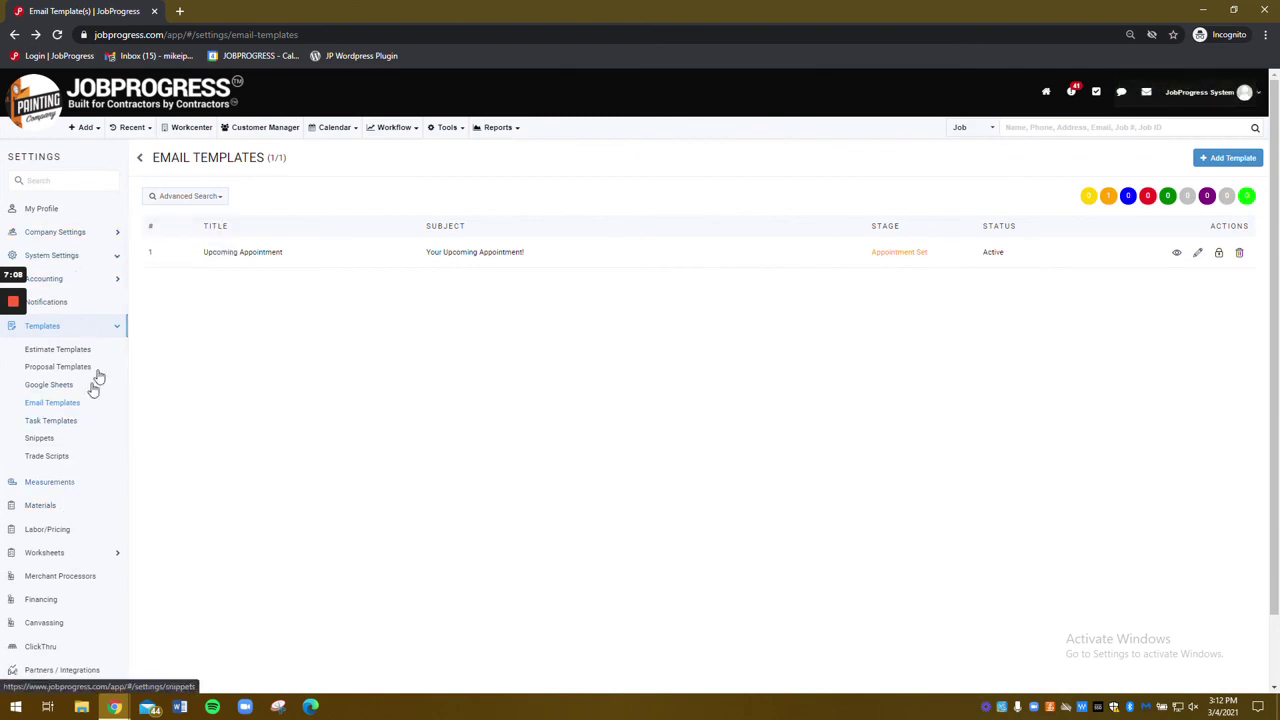
- Return to the Workflow stages page under System Settings
{"action": "mouse_move", "coordinate": [78, 262]}
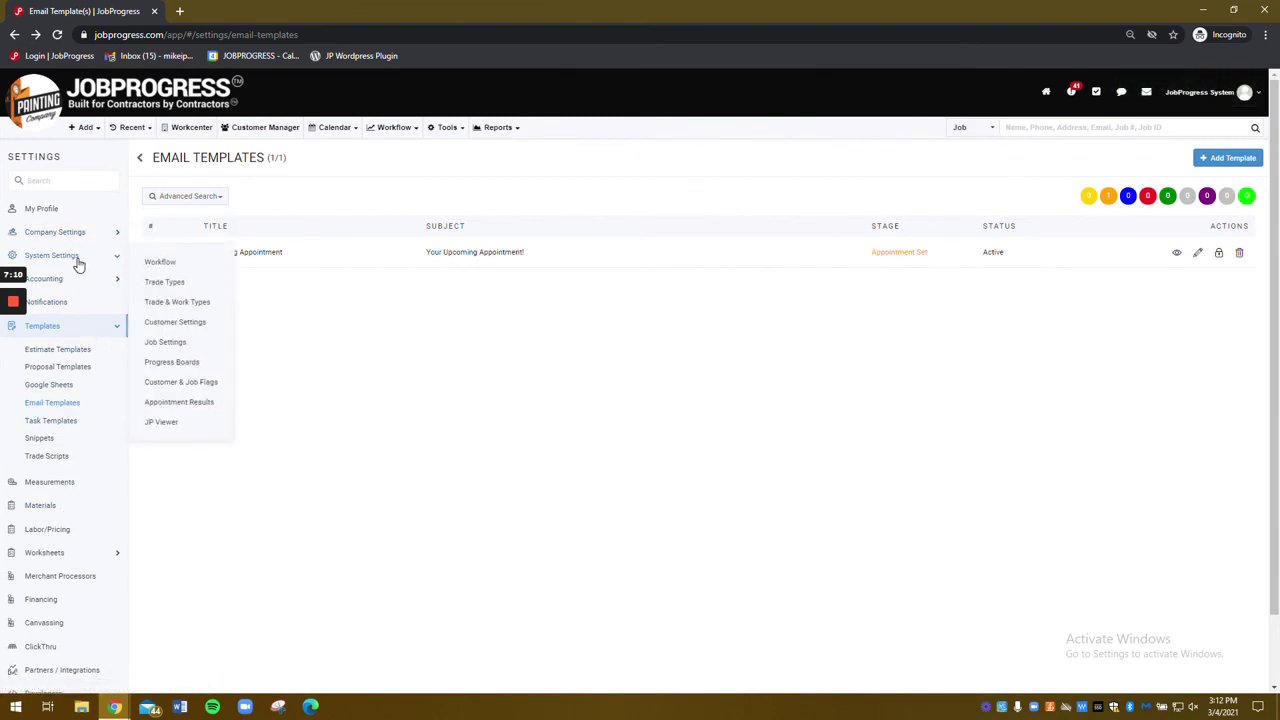
{"action": "left_click", "coordinate": [188, 265]}
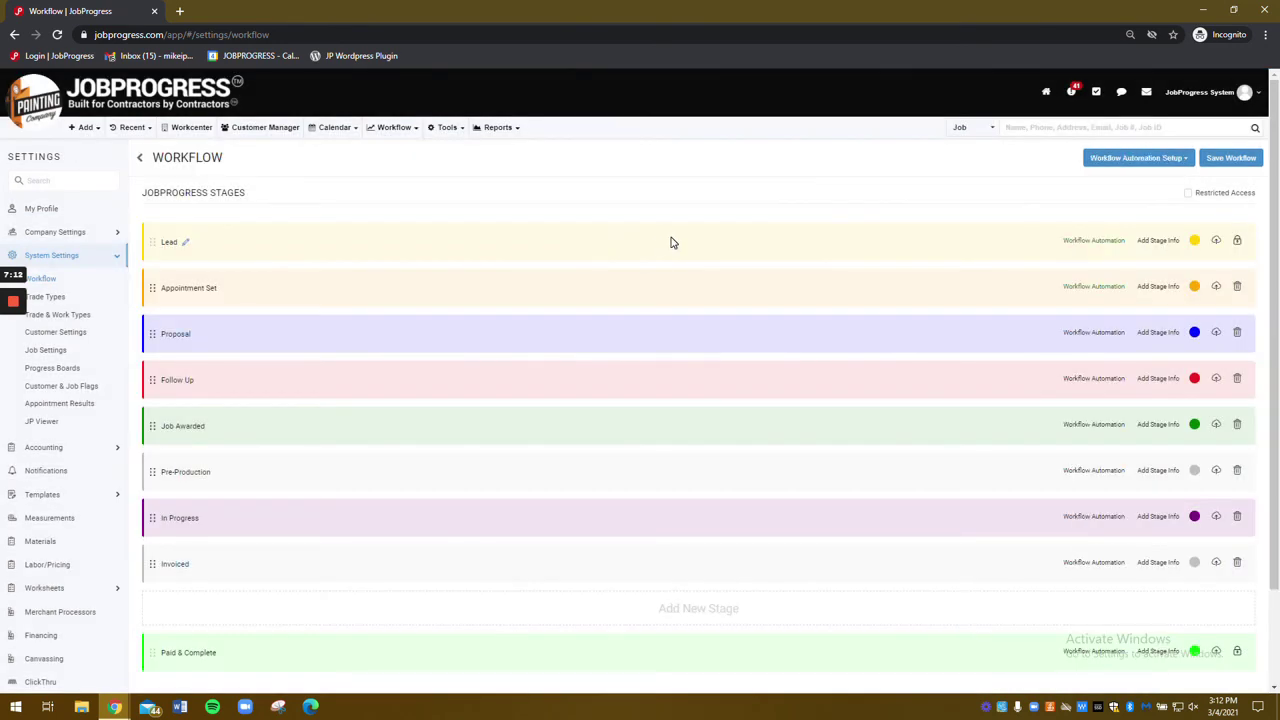